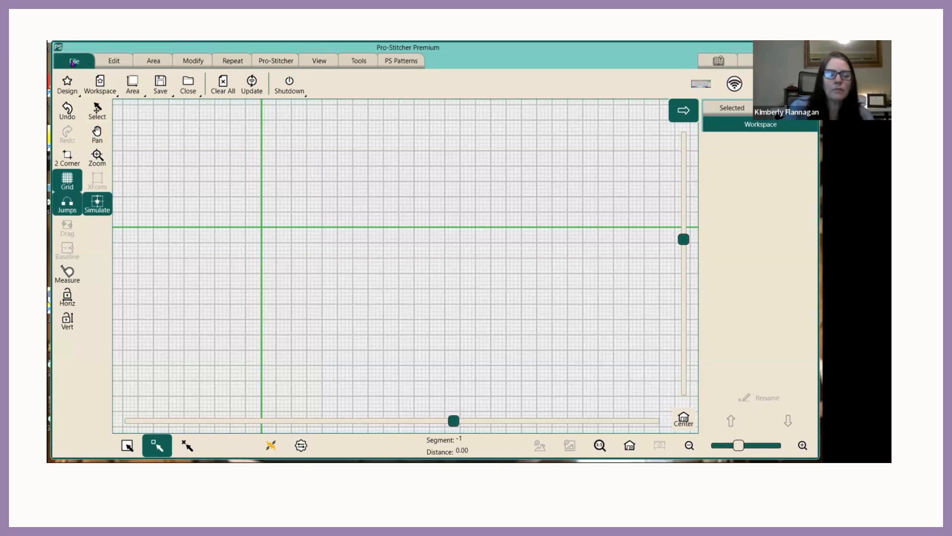
# Step: Look through the edit history list of past actions, including loaded designs, area changes and selections
pyautogui.click(112, 62)
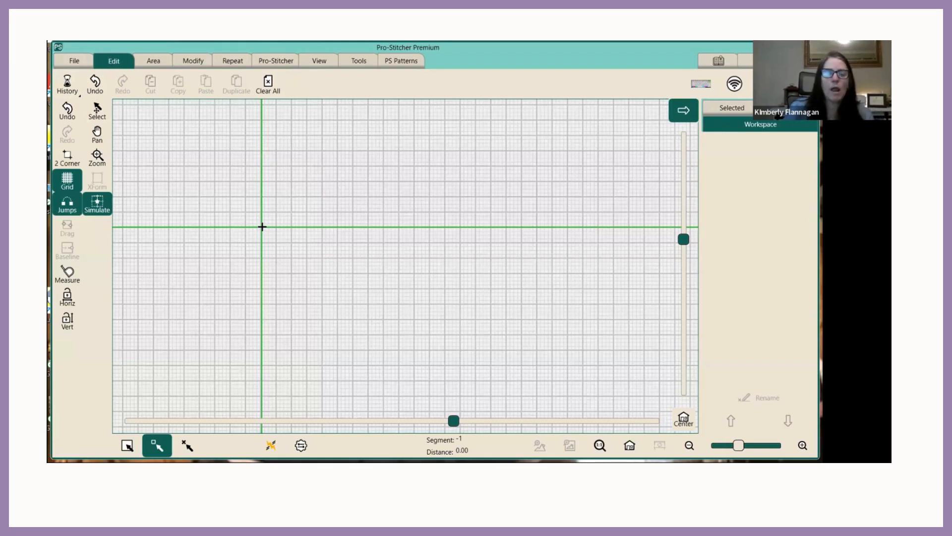
pyautogui.moveTo(261, 227); pyautogui.dragTo(229, 162)
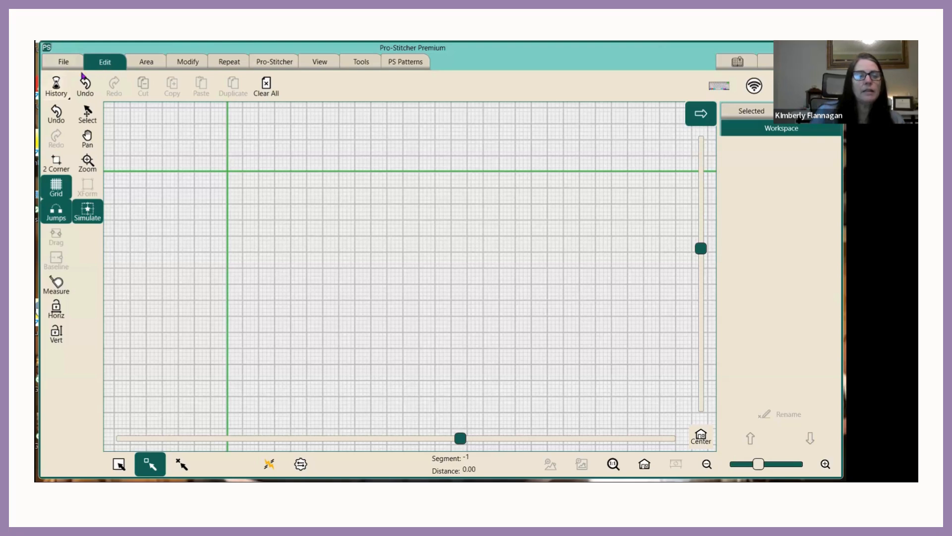
pyautogui.click(56, 86)
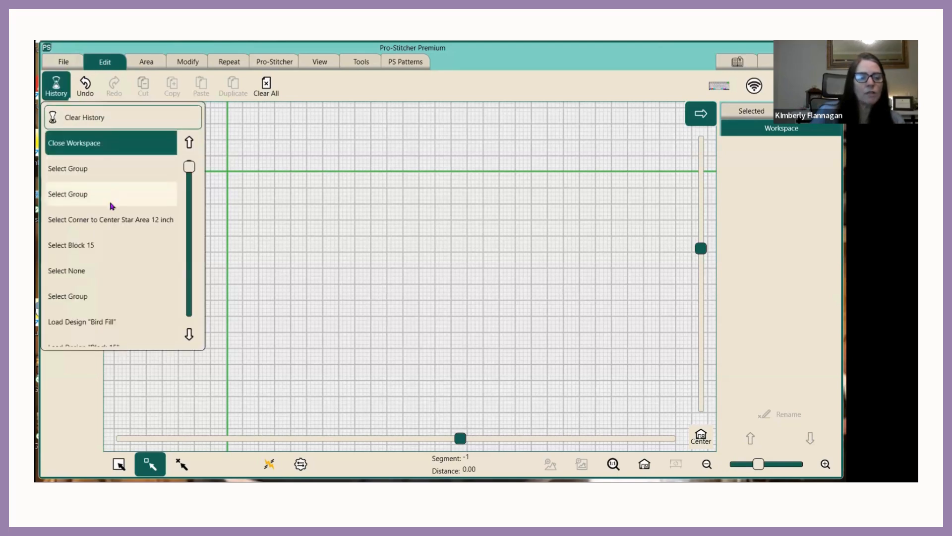
pyautogui.moveTo(192, 171); pyautogui.dragTo(196, 220)
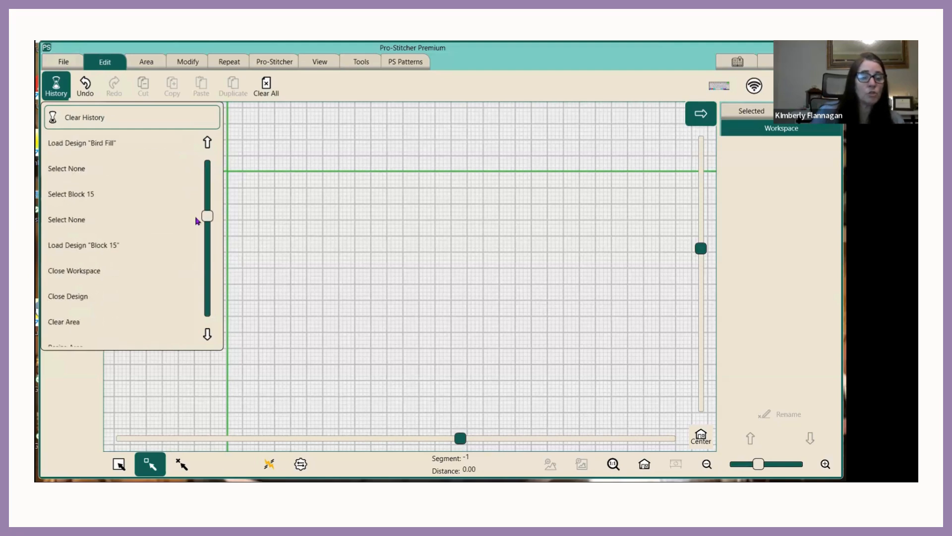
pyautogui.moveTo(196, 218); pyautogui.dragTo(197, 227)
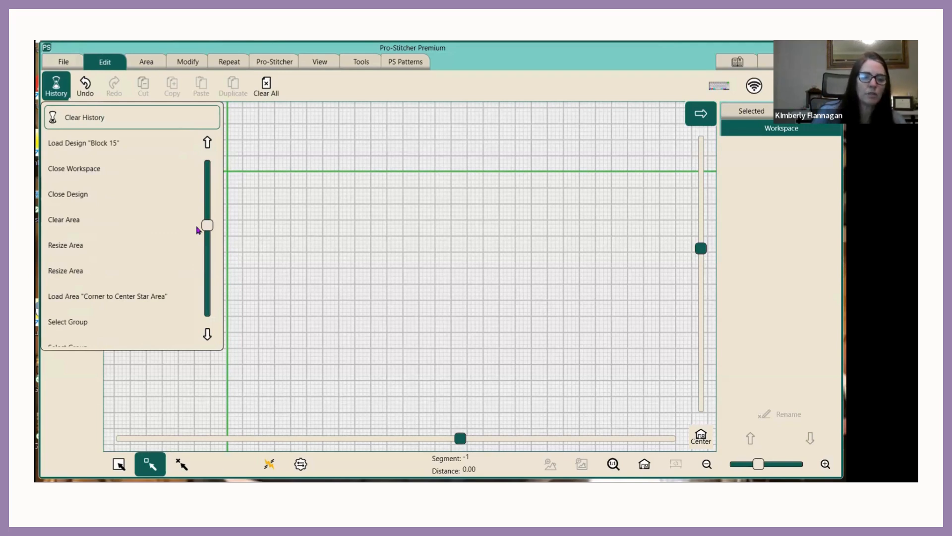
pyautogui.moveTo(196, 226); pyautogui.dragTo(196, 273)
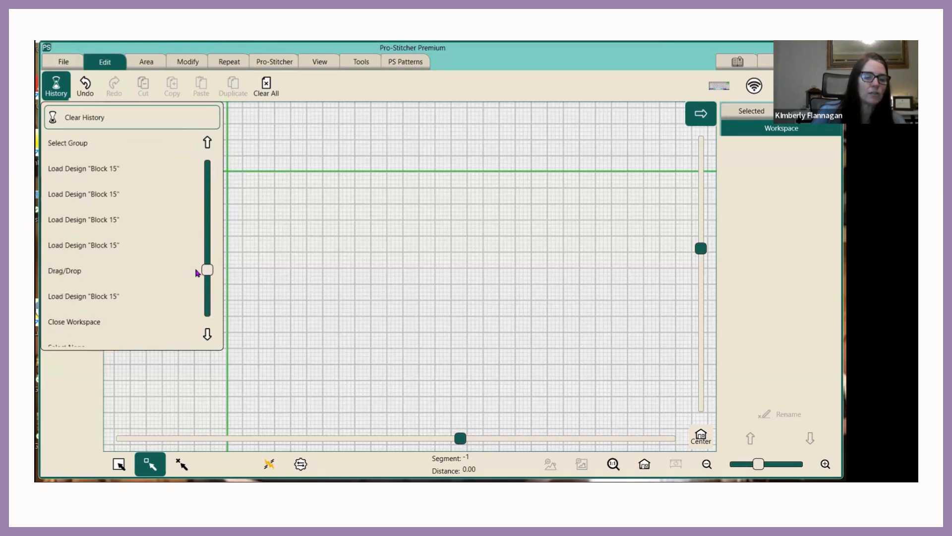
pyautogui.moveTo(197, 271); pyautogui.dragTo(204, 229)
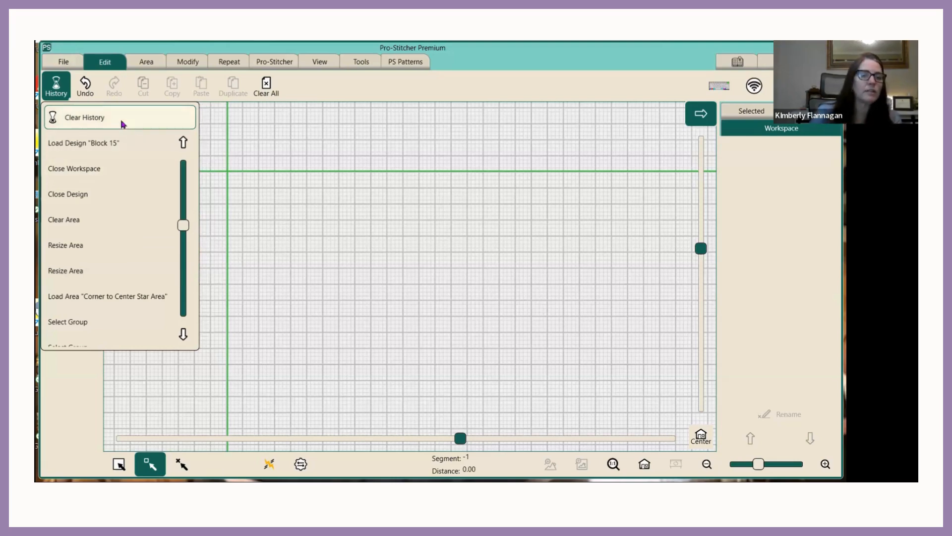
pyautogui.moveTo(191, 230); pyautogui.dragTo(184, 169)
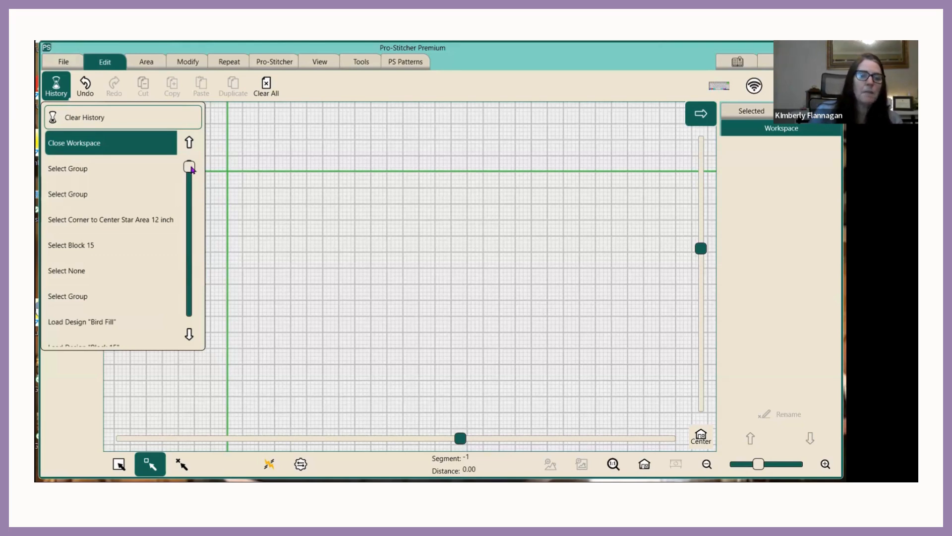
pyautogui.moveTo(189, 198); pyautogui.dragTo(209, 163)
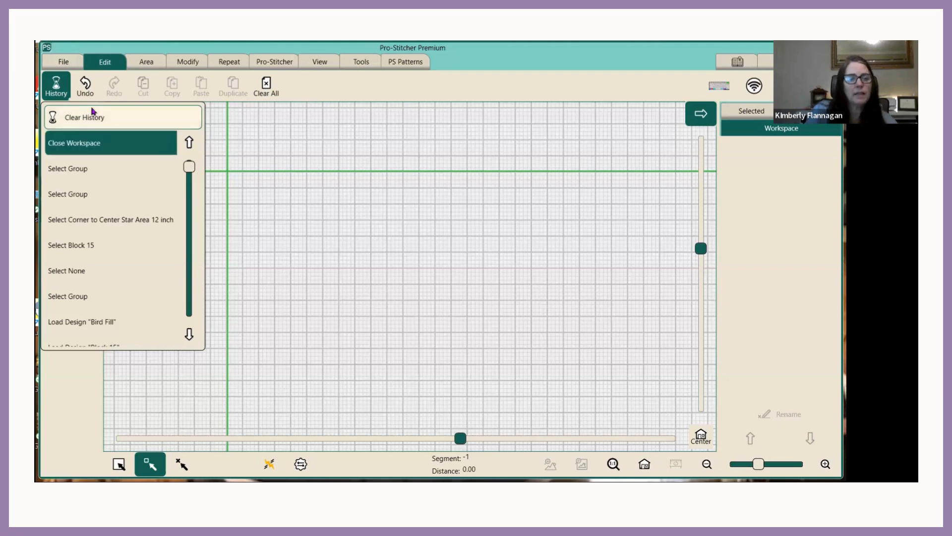
pyautogui.moveTo(190, 170); pyautogui.dragTo(194, 189)
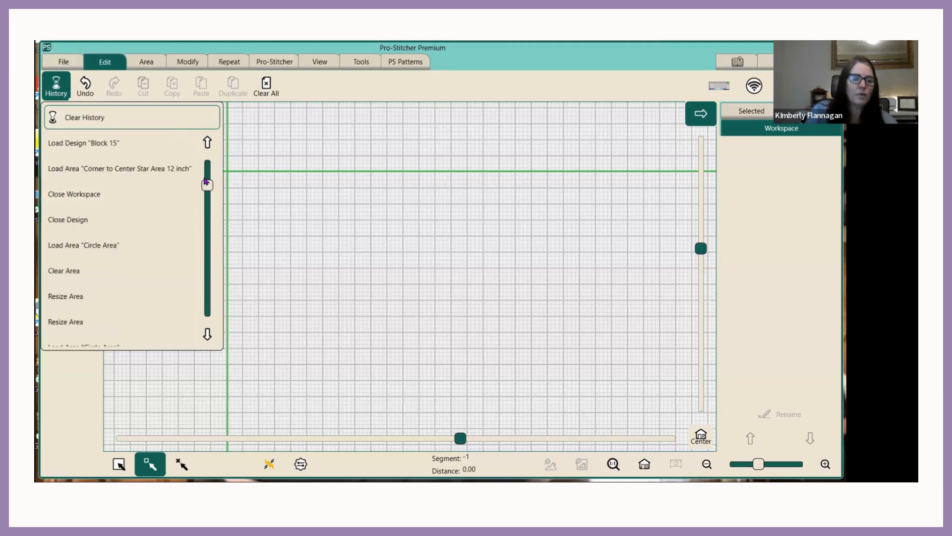
# Step: Use the history to return the workspace to the more recent Resize Area entry following the loading of "Corner to Center Star Area"
pyautogui.click(208, 262)
pyautogui.moveTo(208, 261); pyautogui.dragTo(184, 230)
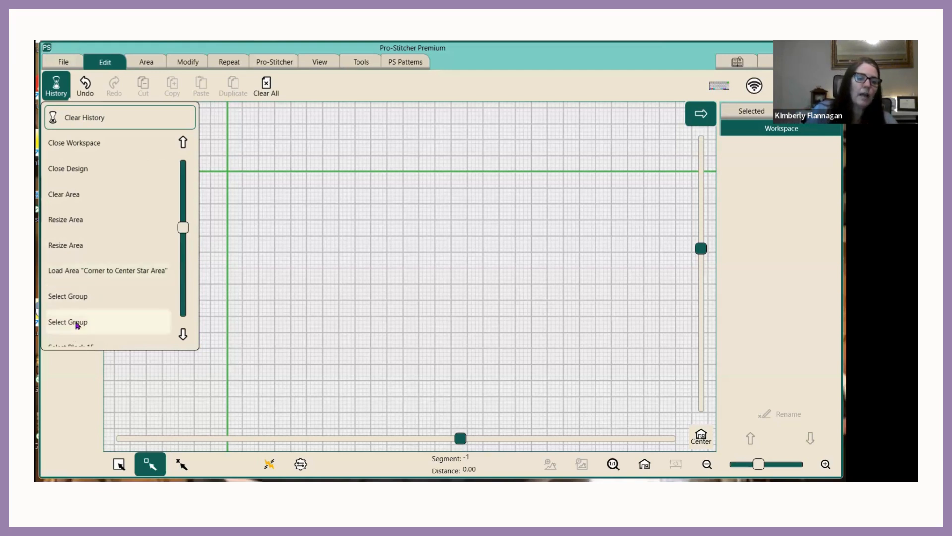
pyautogui.click(59, 222)
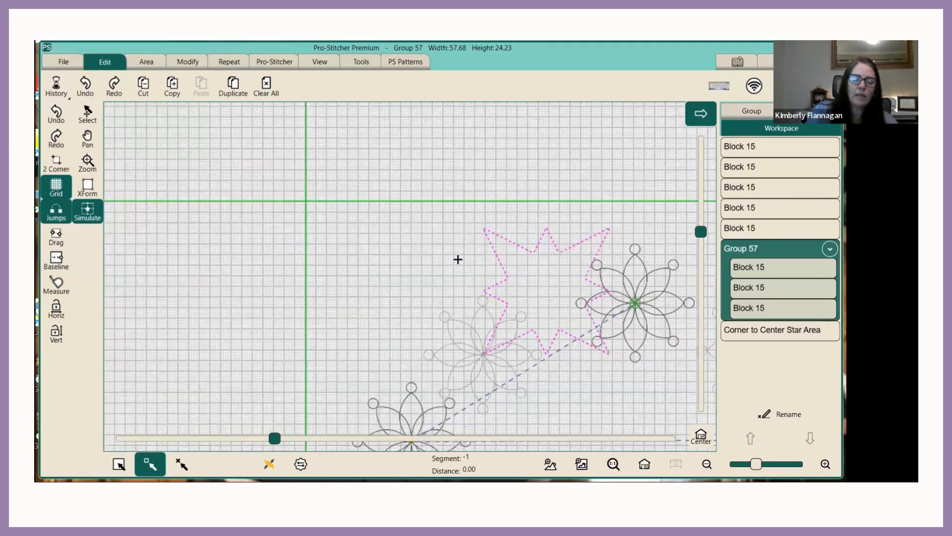
pyautogui.moveTo(280, 439); pyautogui.dragTo(310, 439)
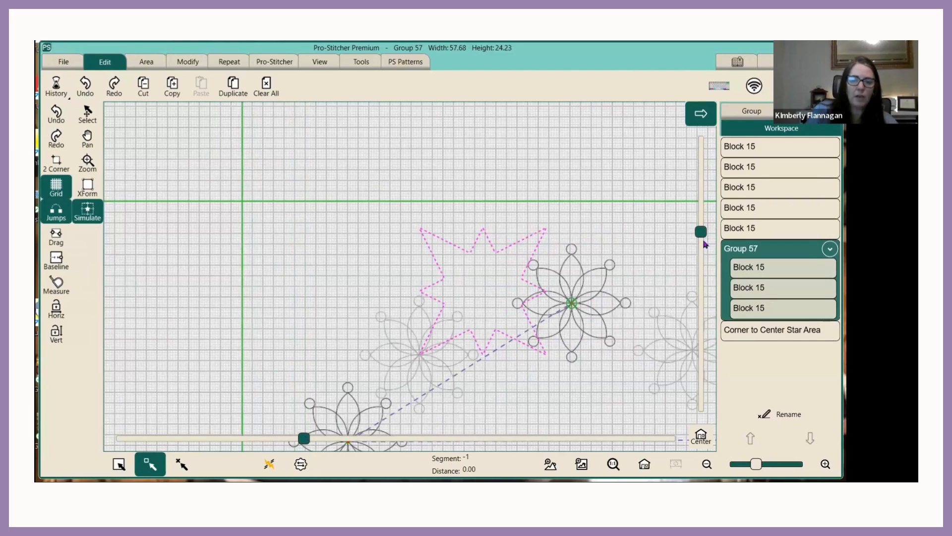
pyautogui.moveTo(701, 232); pyautogui.dragTo(699, 272)
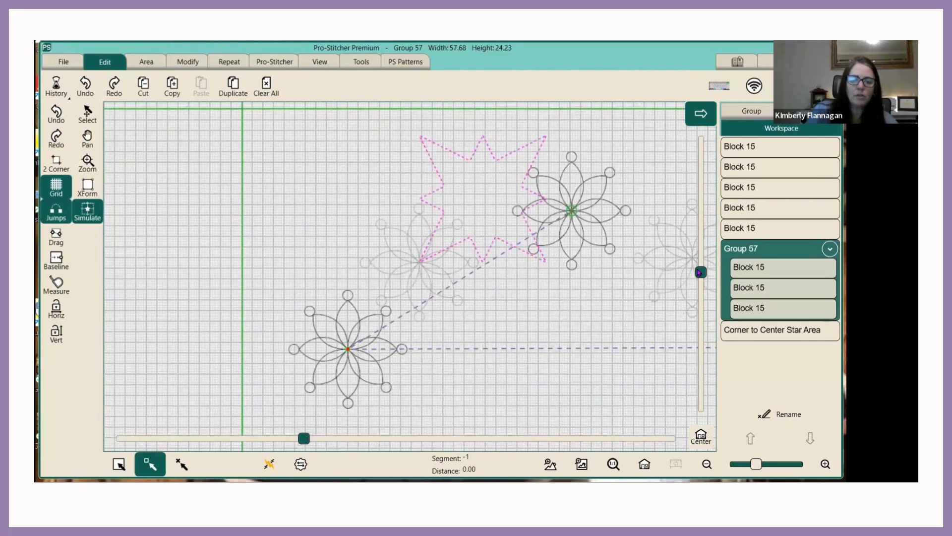
pyautogui.click(379, 439)
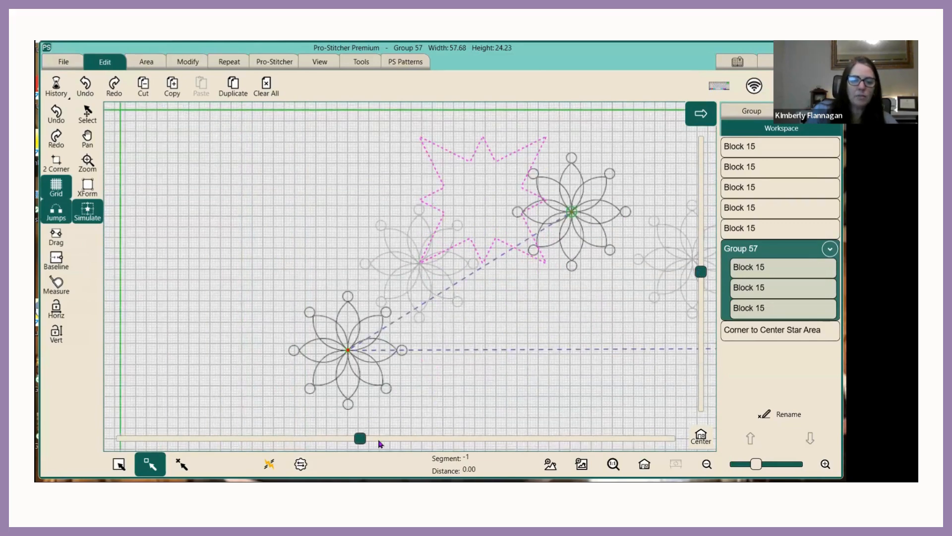
pyautogui.click(380, 443)
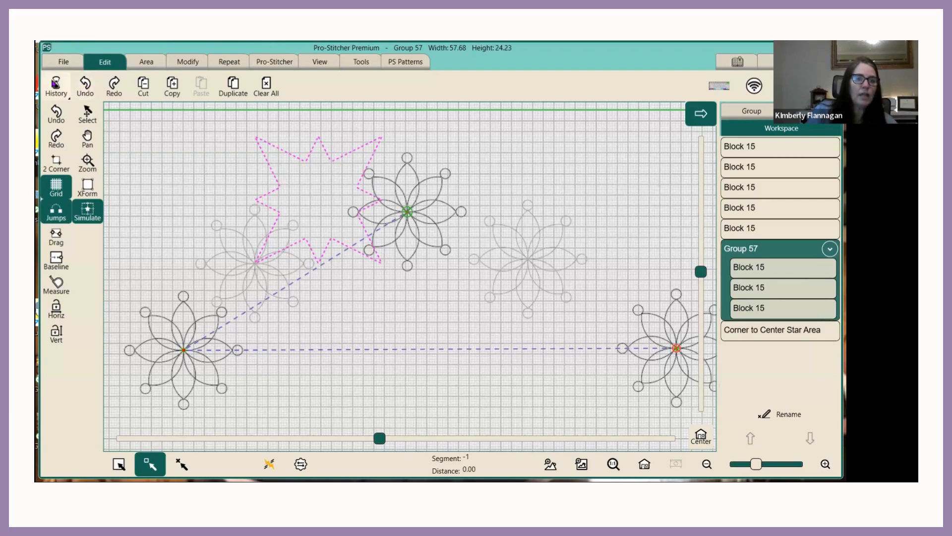
# Step: With the history list open, undo eight actions, from the area resize back to the five-flower group selection
pyautogui.click(56, 83)
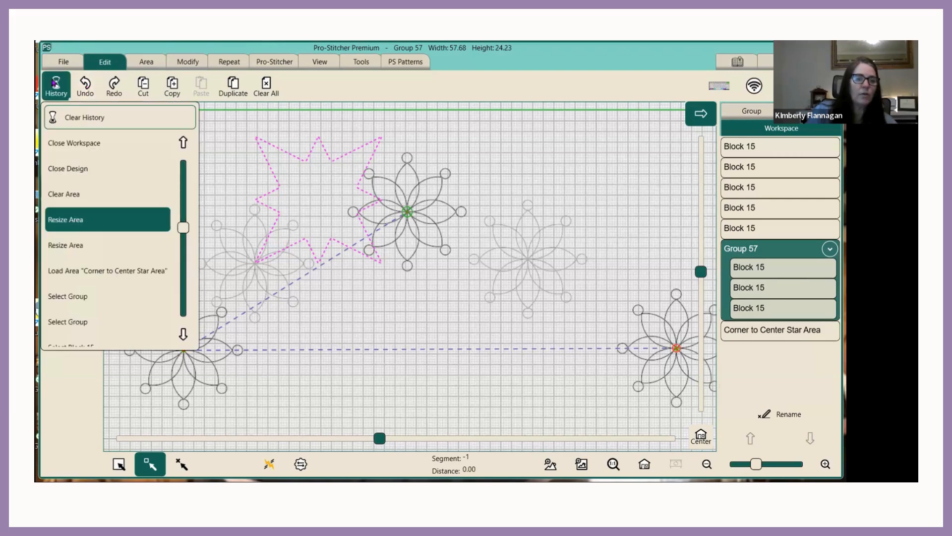
pyautogui.click(184, 178)
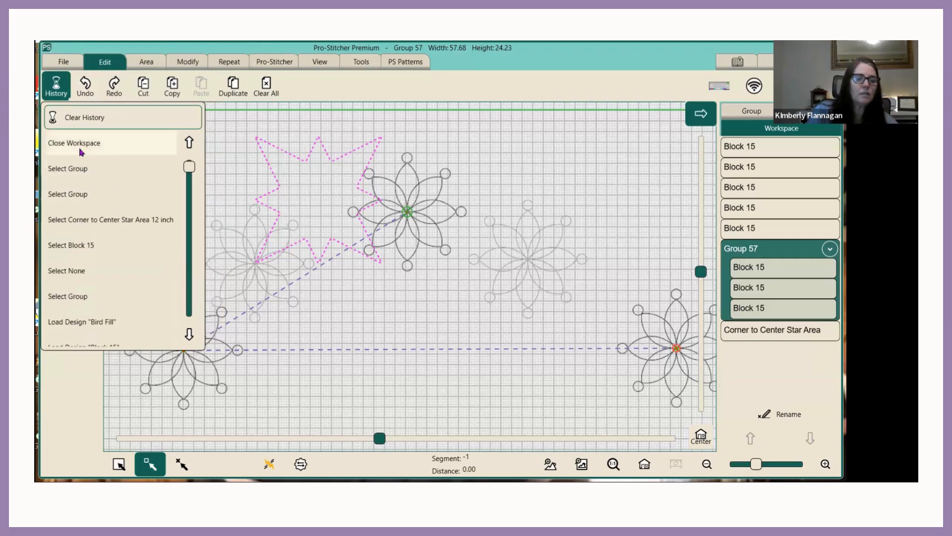
pyautogui.click(89, 84)
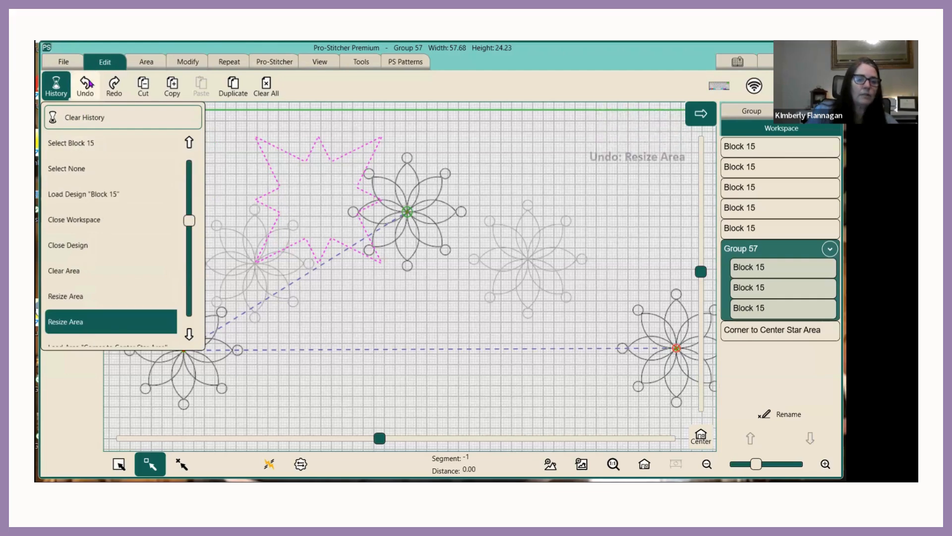
pyautogui.click(88, 84)
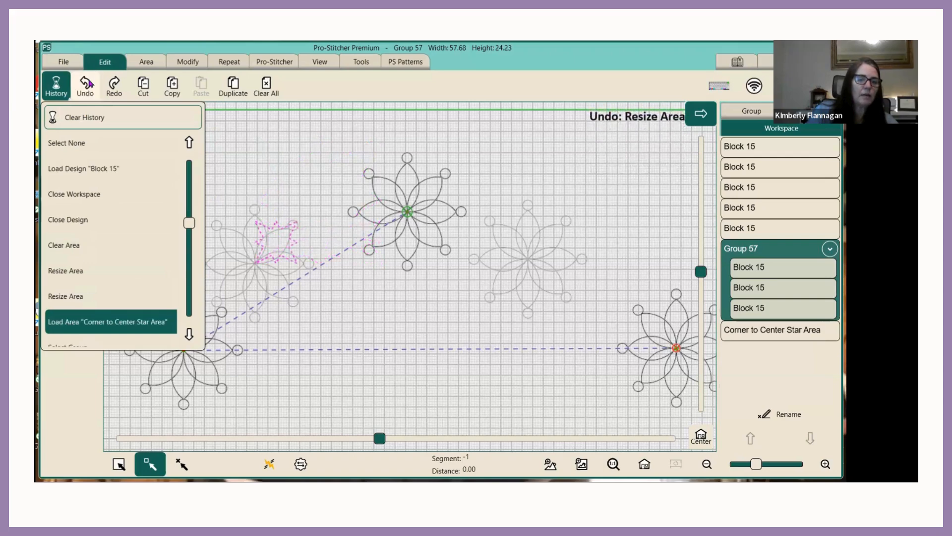
pyautogui.click(89, 84)
pyautogui.click(88, 84)
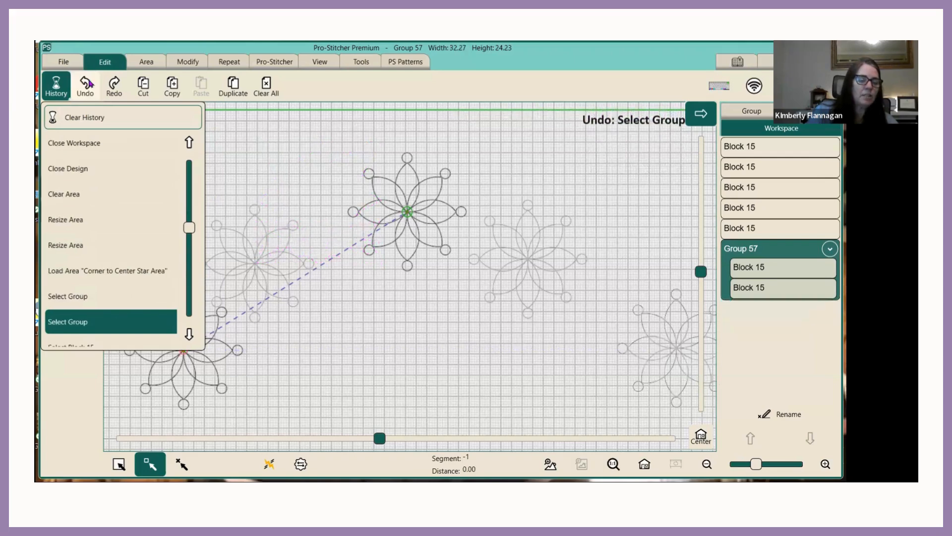
pyautogui.click(88, 84)
pyautogui.click(89, 85)
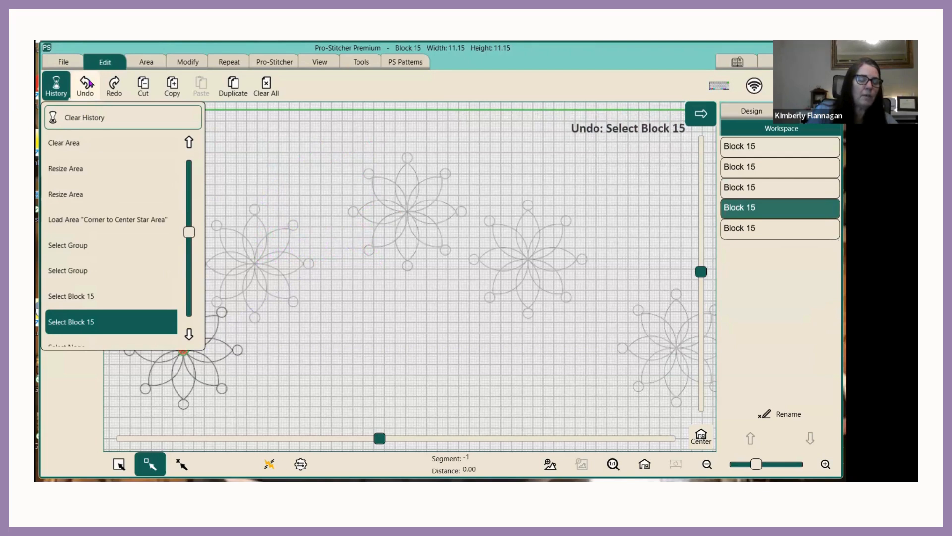
pyautogui.click(88, 84)
pyautogui.click(88, 84)
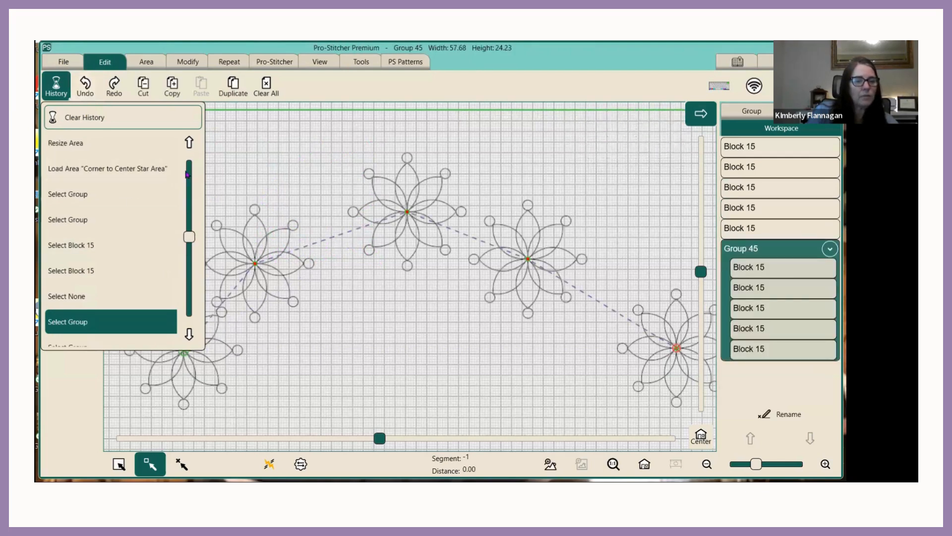
# Step: Undo three more Select Group actions, going back to the two-flower group
pyautogui.moveTo(188, 180); pyautogui.dragTo(184, 158)
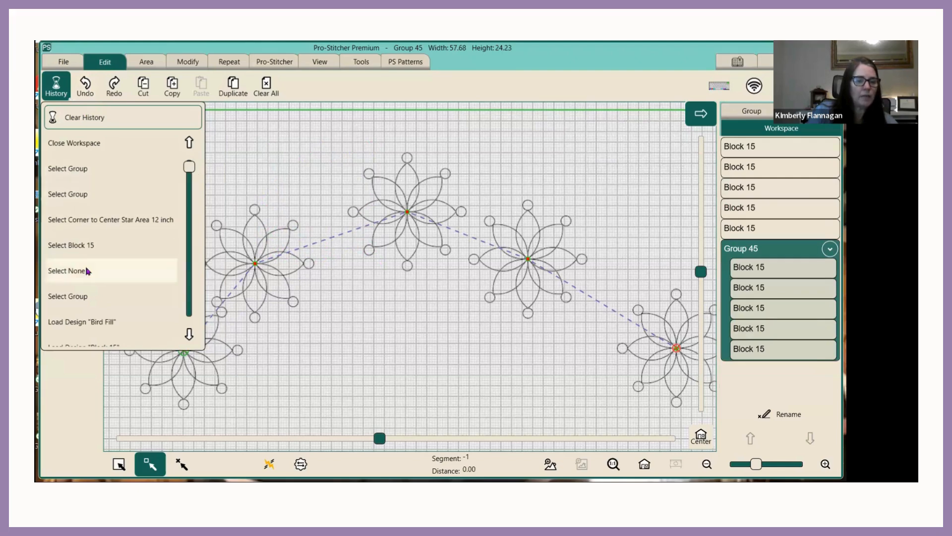
pyautogui.click(83, 88)
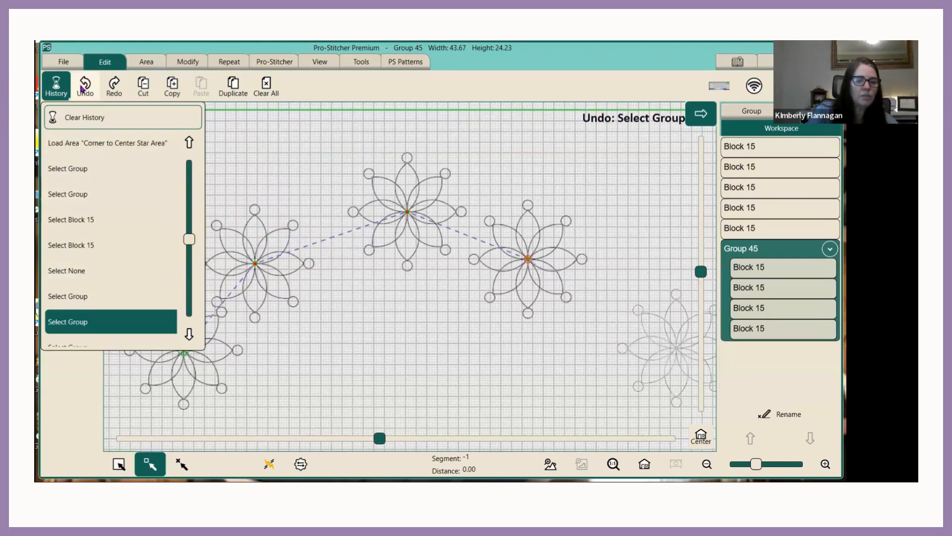
pyautogui.click(82, 88)
pyautogui.click(83, 89)
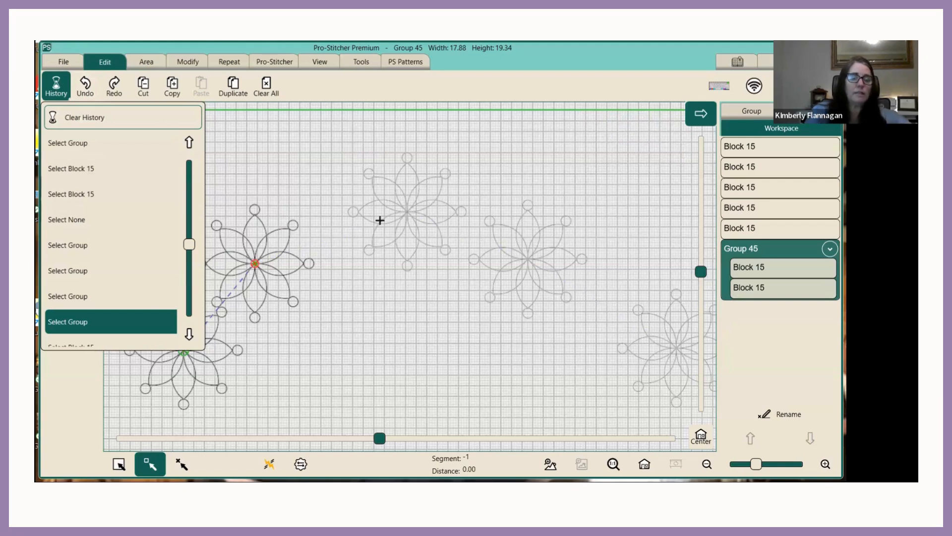
# Step: Redo the group selections and Select None, up to the first Select Block 15 entry in the history
pyautogui.click(114, 88)
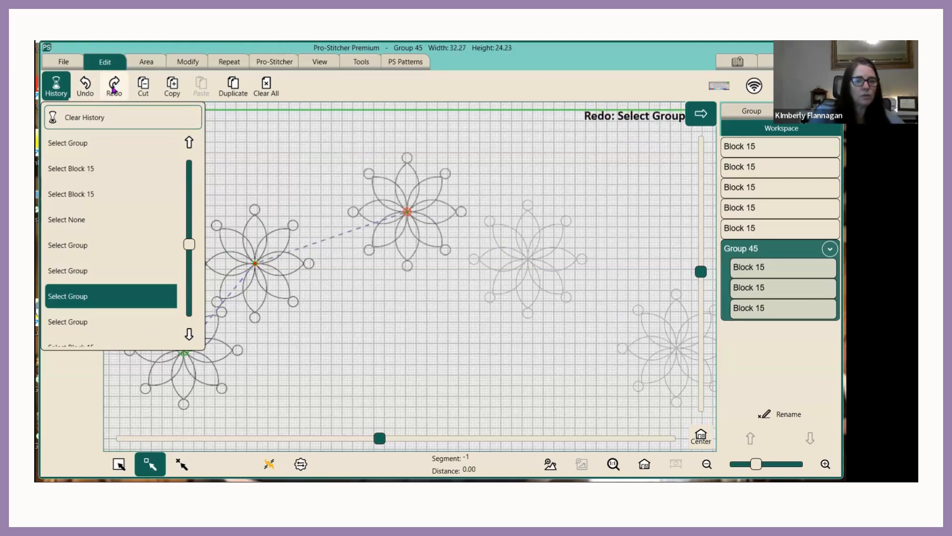
pyautogui.click(113, 88)
pyautogui.click(114, 88)
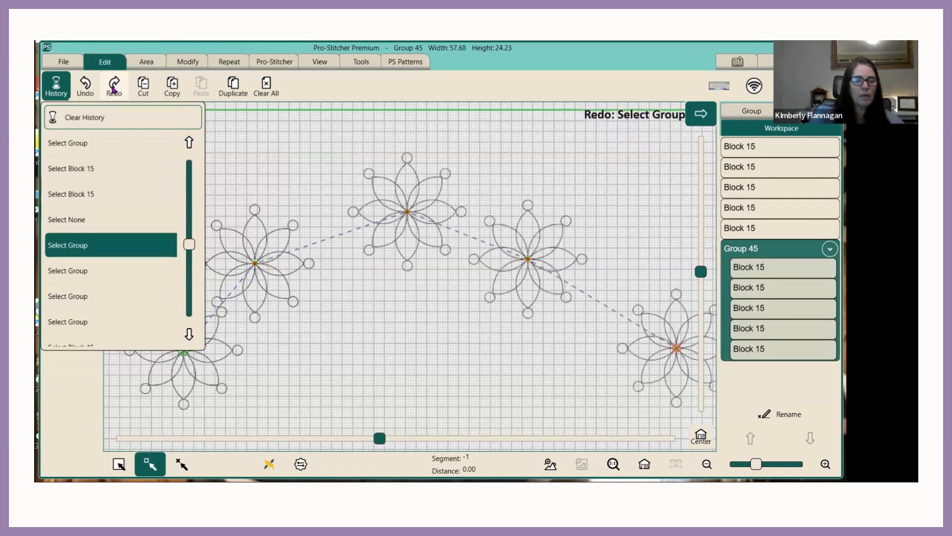
pyautogui.click(114, 89)
pyautogui.click(114, 88)
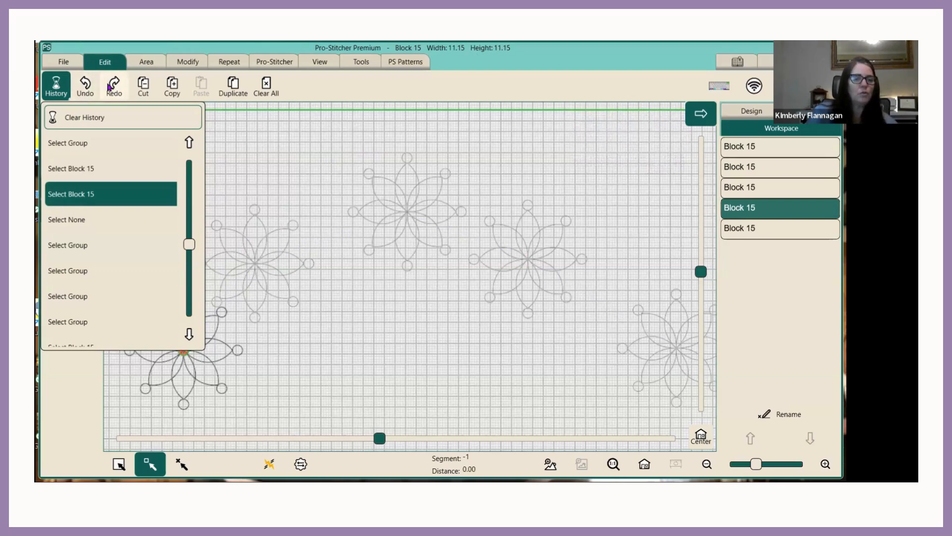
pyautogui.click(77, 199)
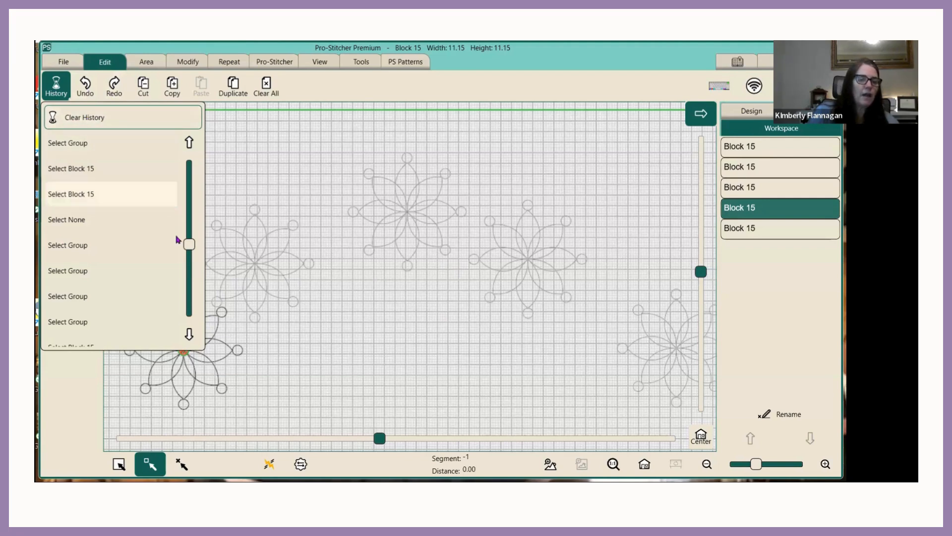
# Step: Clear the entire edit history and confirm the removal
pyautogui.moveTo(189, 244); pyautogui.dragTo(203, 164)
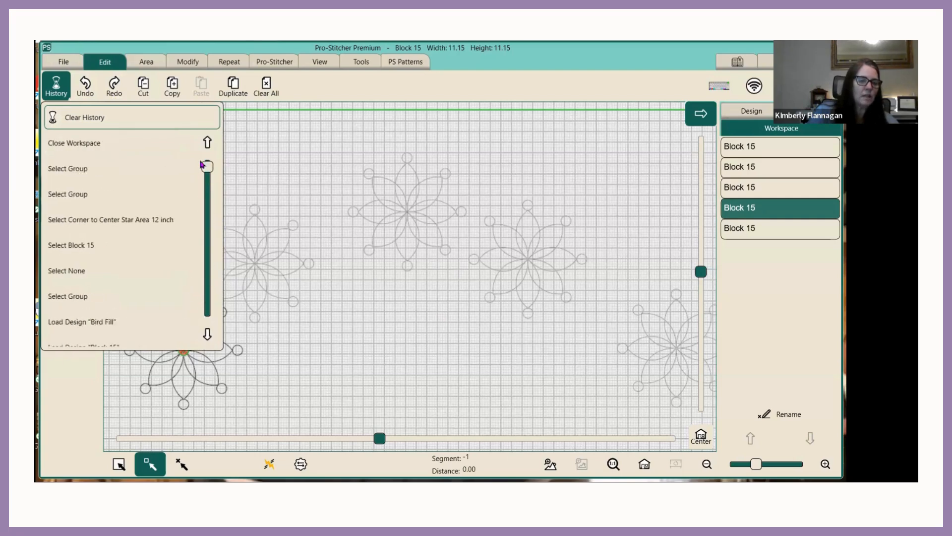
pyautogui.click(108, 118)
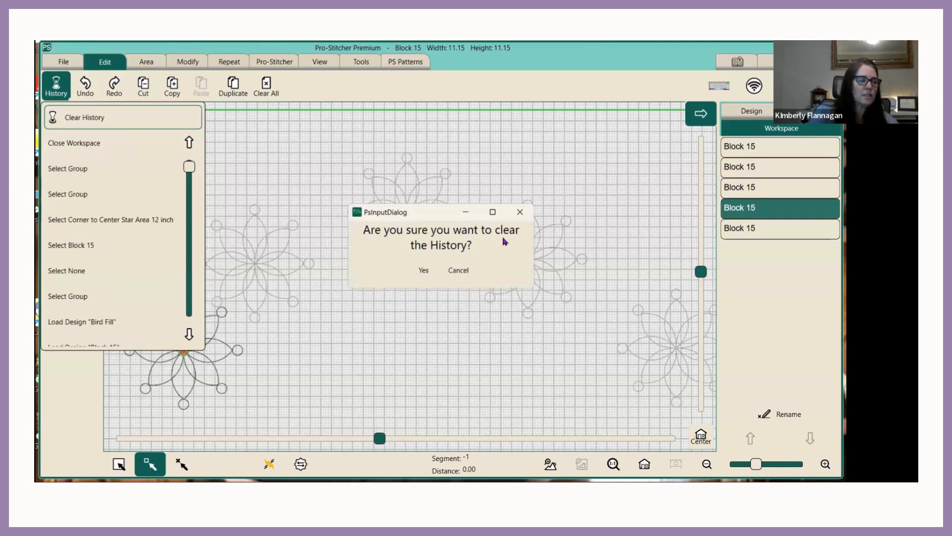
pyautogui.click(424, 271)
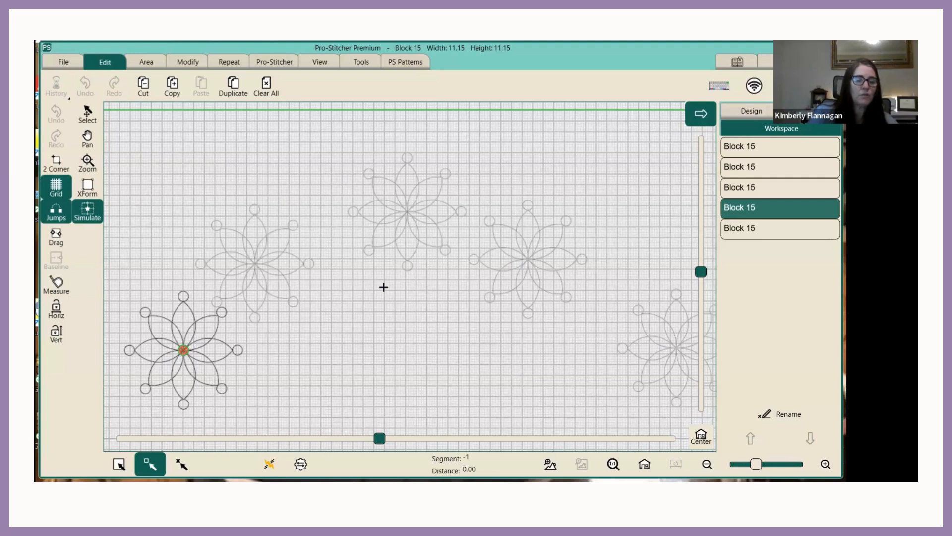
# Step: Deselect all designs, and select the lower-left Block 15 flower in multiple-selection mode
pyautogui.click(182, 464)
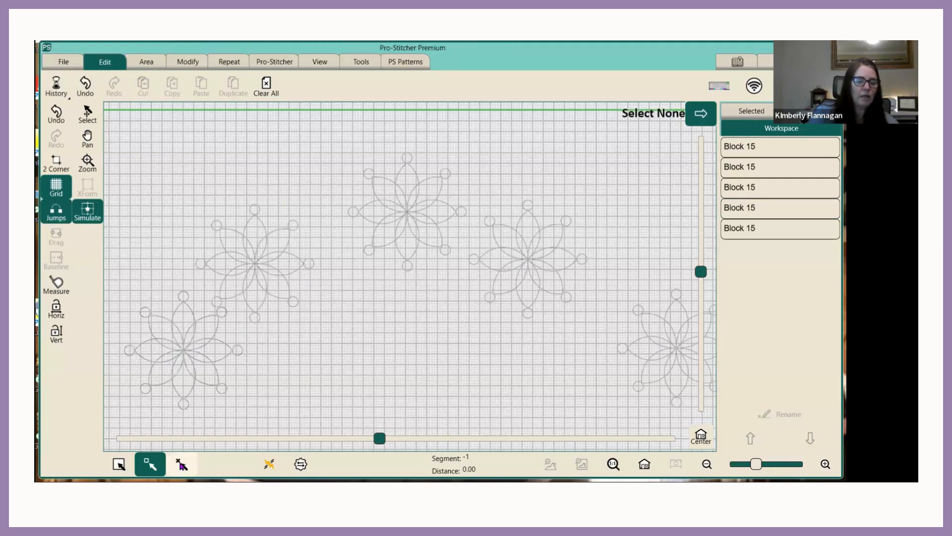
pyautogui.click(151, 464)
pyautogui.click(213, 315)
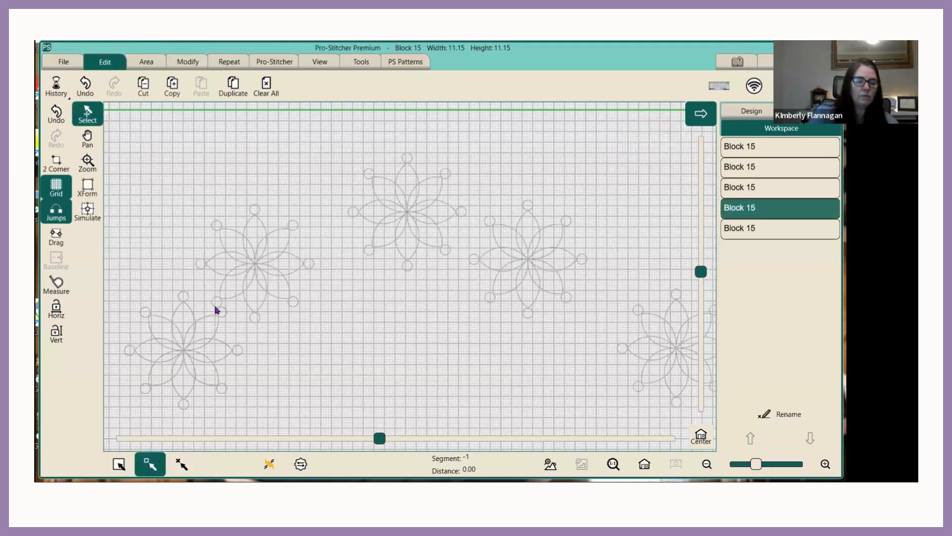
# Step: Add the other four Block 15 flowers to the selection from left to right, forming a five-flower group
pyautogui.click(248, 264)
pyautogui.click(378, 198)
pyautogui.click(531, 242)
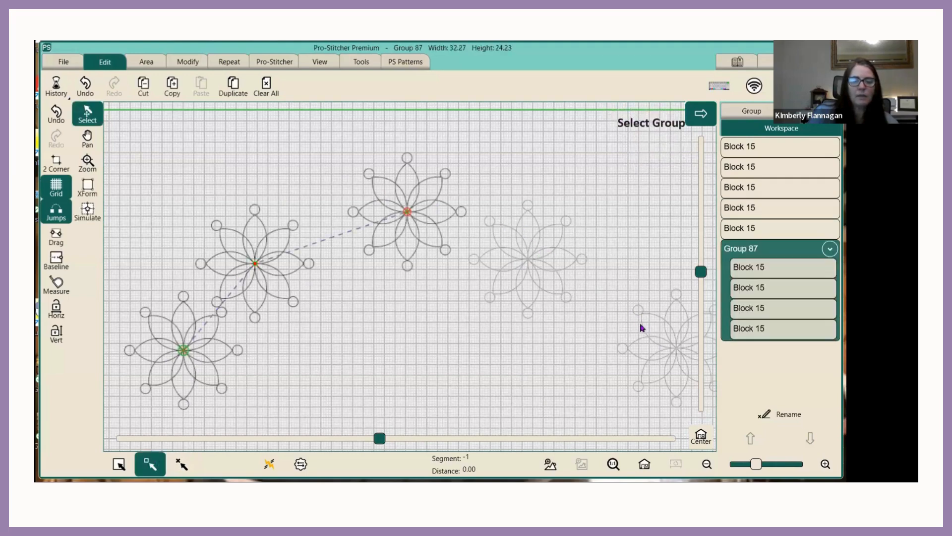
pyautogui.click(656, 349)
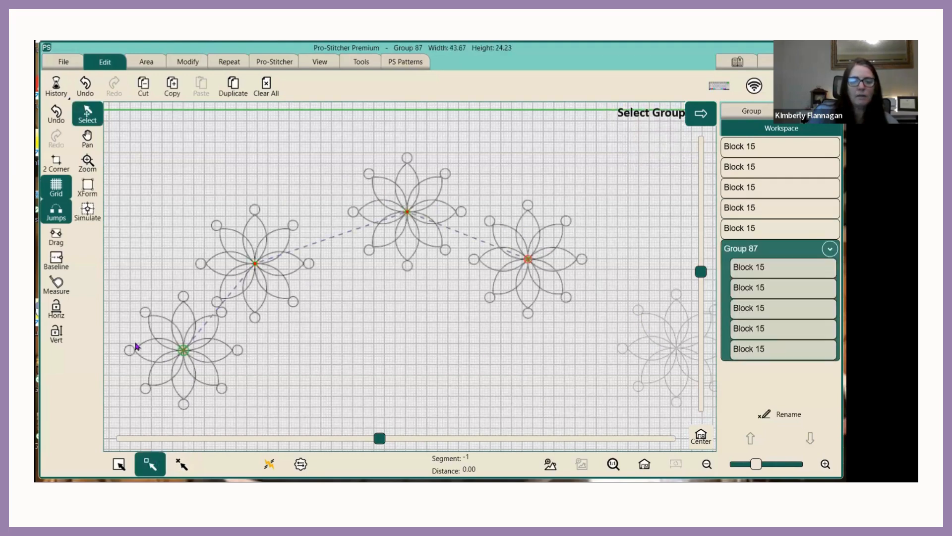
# Step: Display the edit history, undo the last two Select Group actions and redo both, then close the history
pyautogui.click(57, 85)
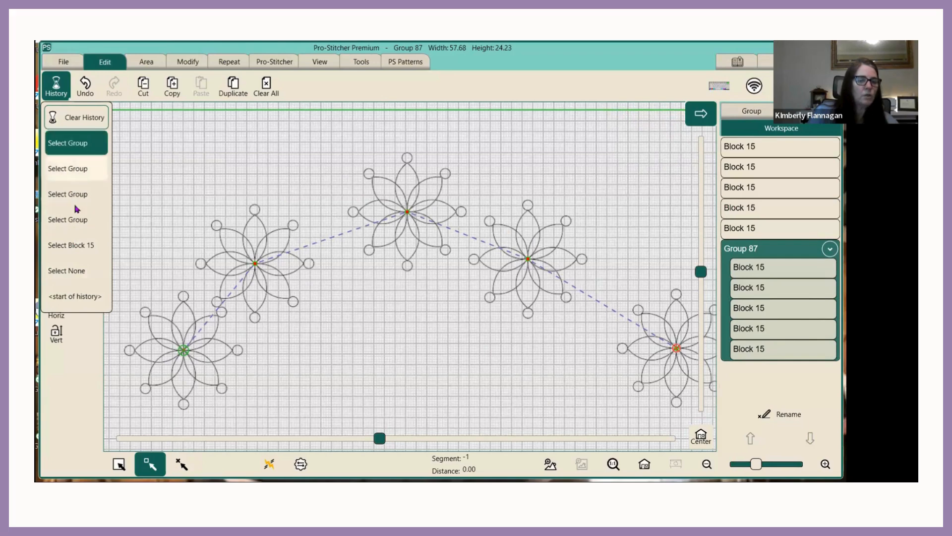
pyautogui.click(88, 89)
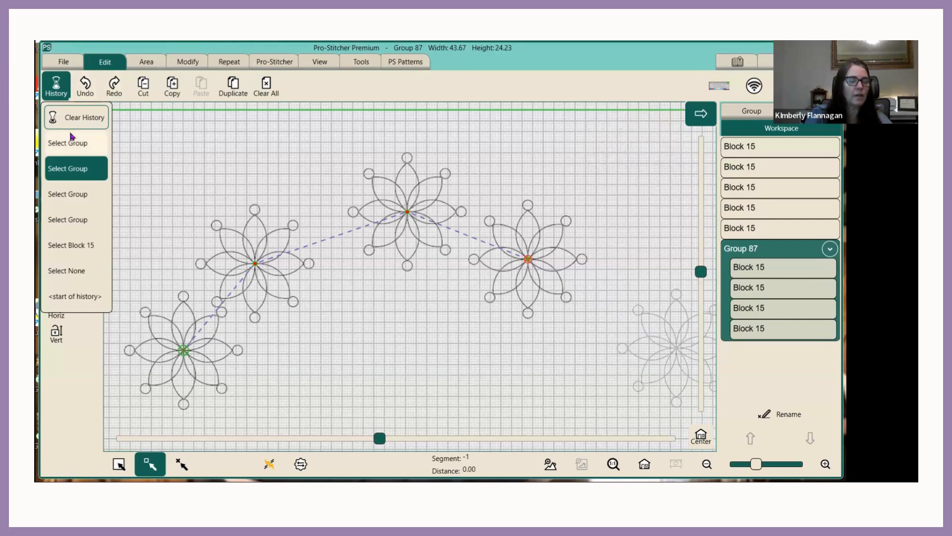
pyautogui.click(86, 87)
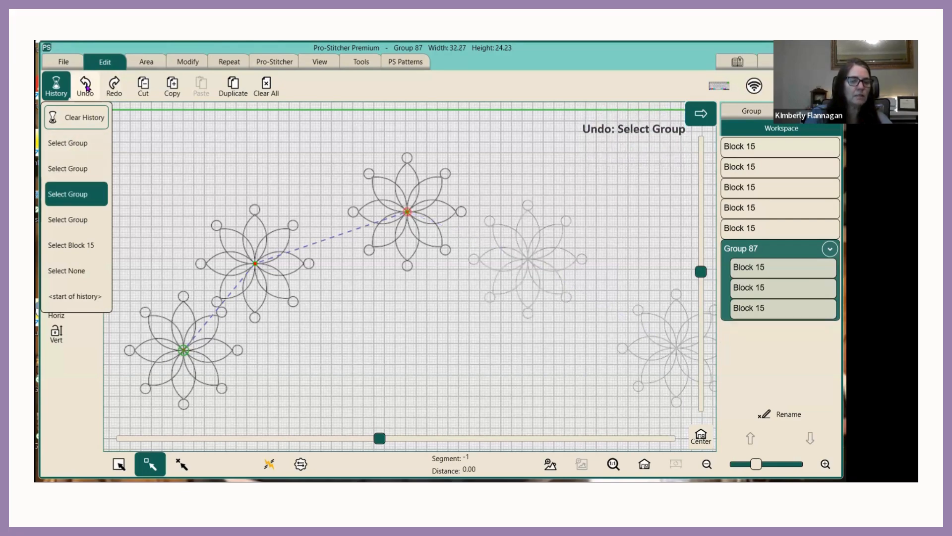
pyautogui.click(114, 88)
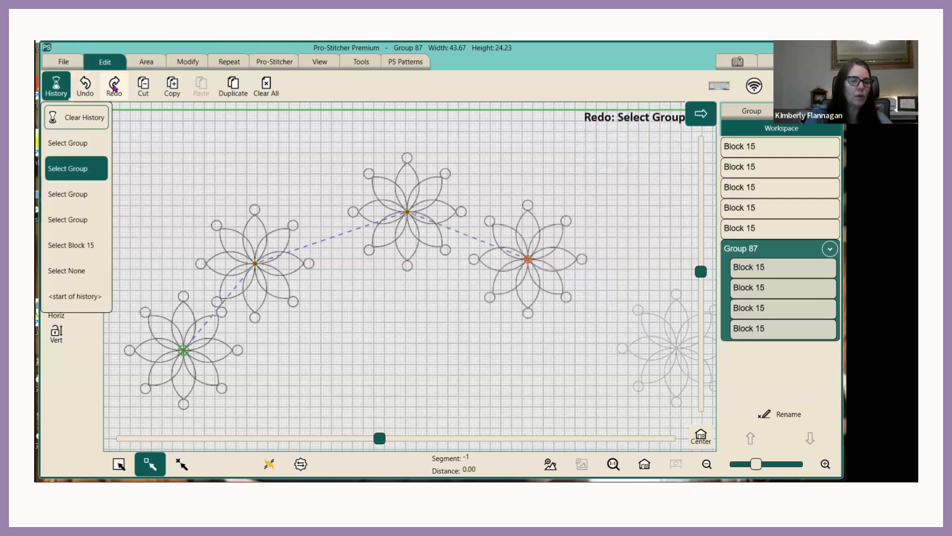
pyautogui.click(114, 88)
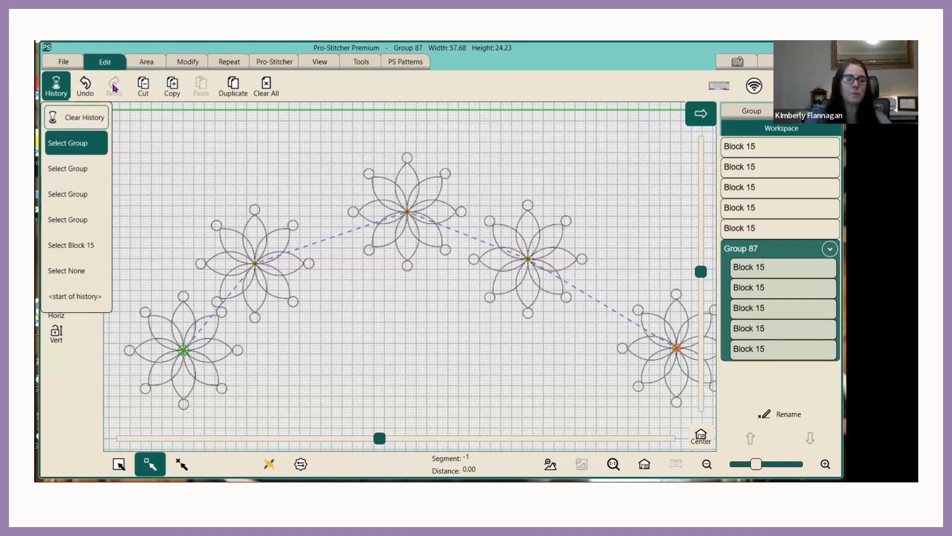
pyautogui.click(265, 151)
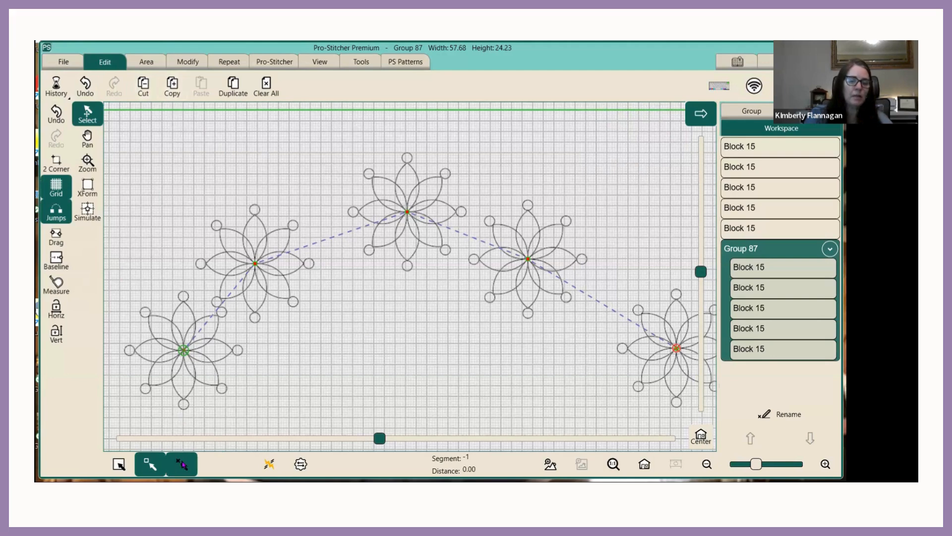
# Step: Deselect the group and cut the uppermost Block 15 flower from the workspace
pyautogui.click(182, 464)
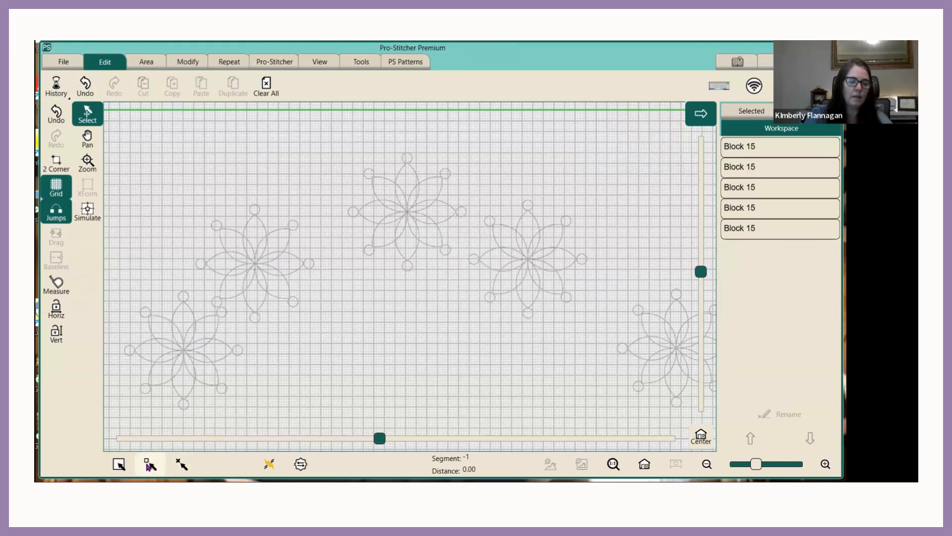
pyautogui.click(411, 191)
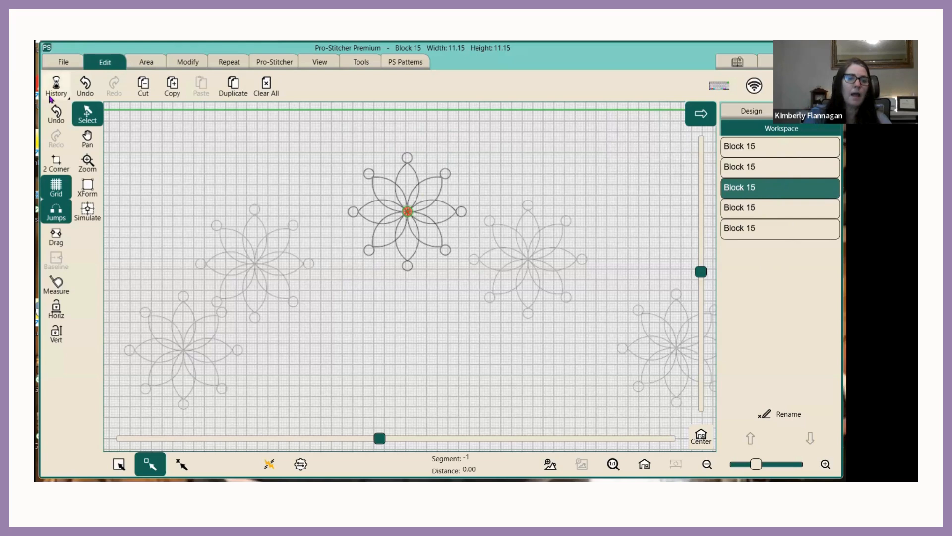
pyautogui.click(143, 87)
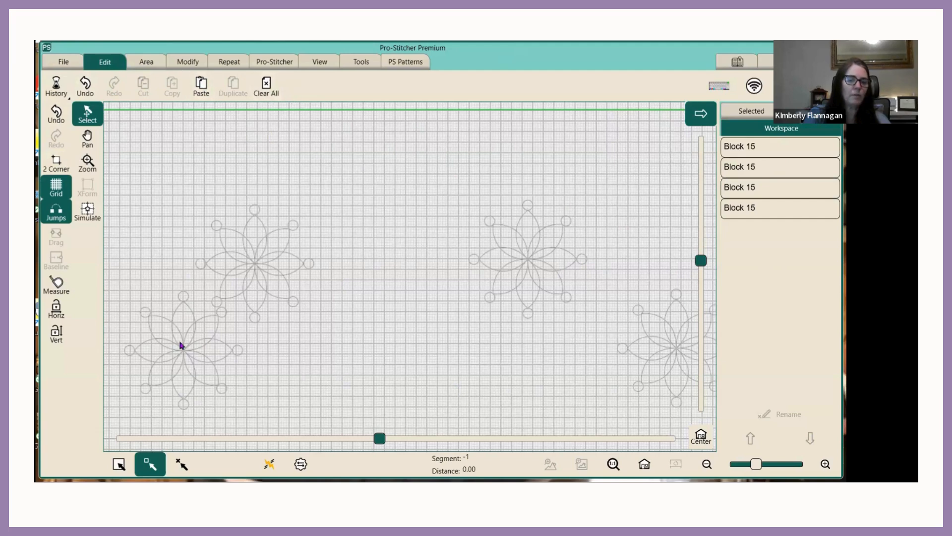
# Step: Paste the cut flower and move it into the gap between the two upper flowers
pyautogui.scroll(-3, 246, 218)
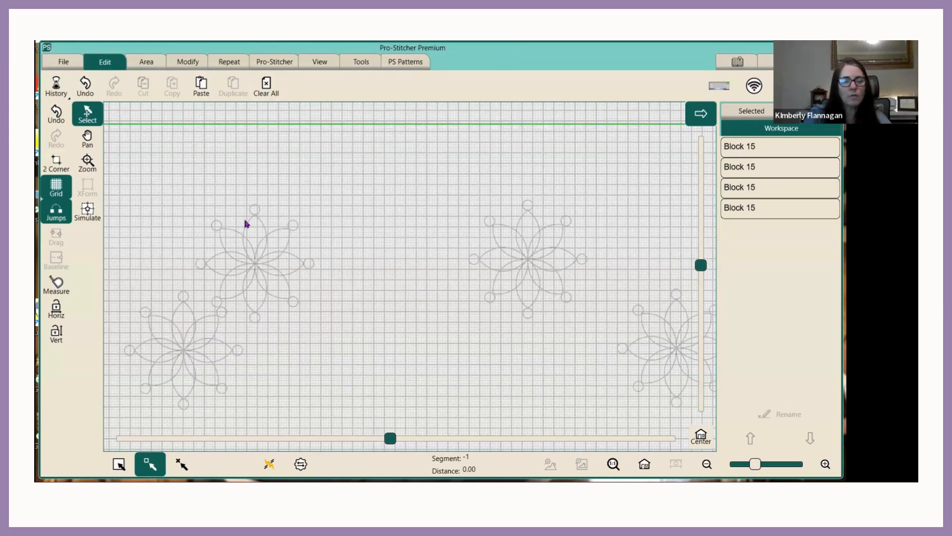
pyautogui.click(203, 87)
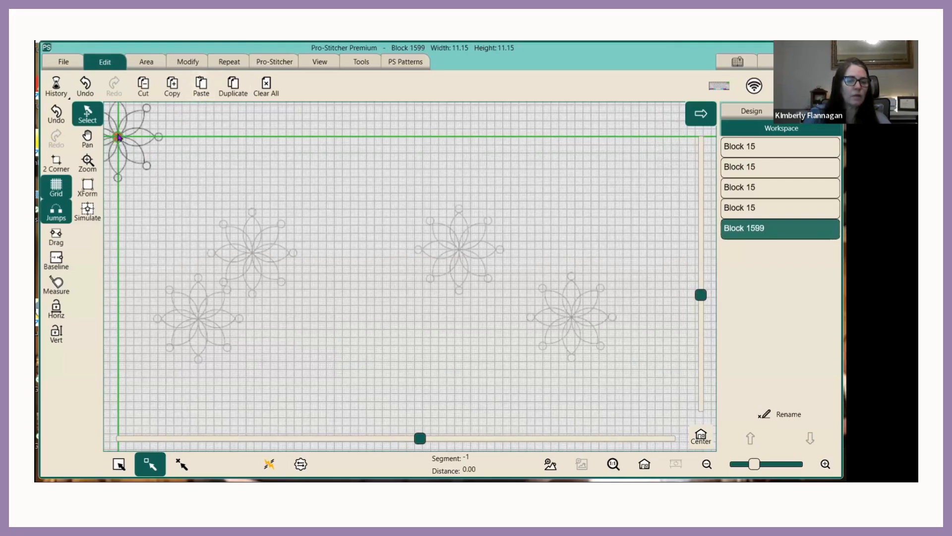
pyautogui.moveTo(119, 137); pyautogui.dragTo(374, 218)
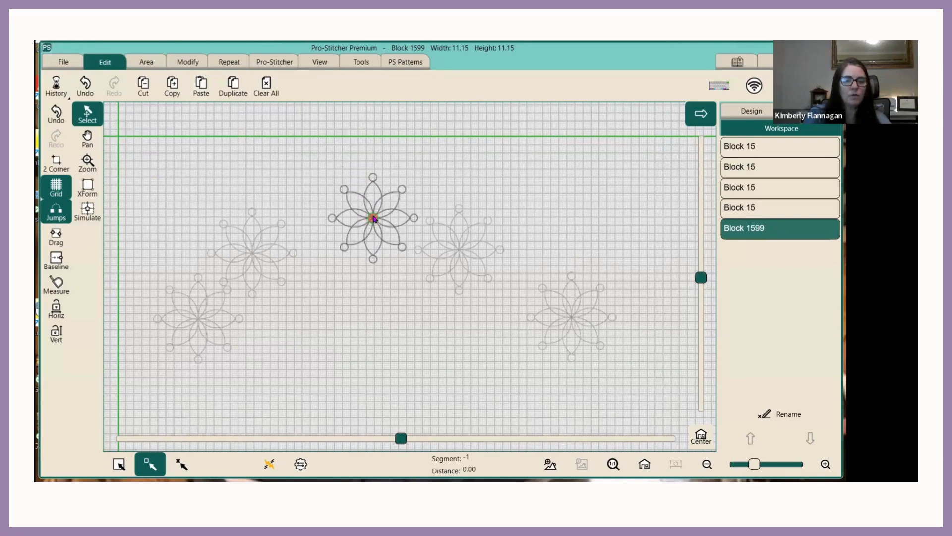
# Step: Turn on Simulate and undo the move, paste, cut and selection changes, back to the five-flower group
pyautogui.click(88, 211)
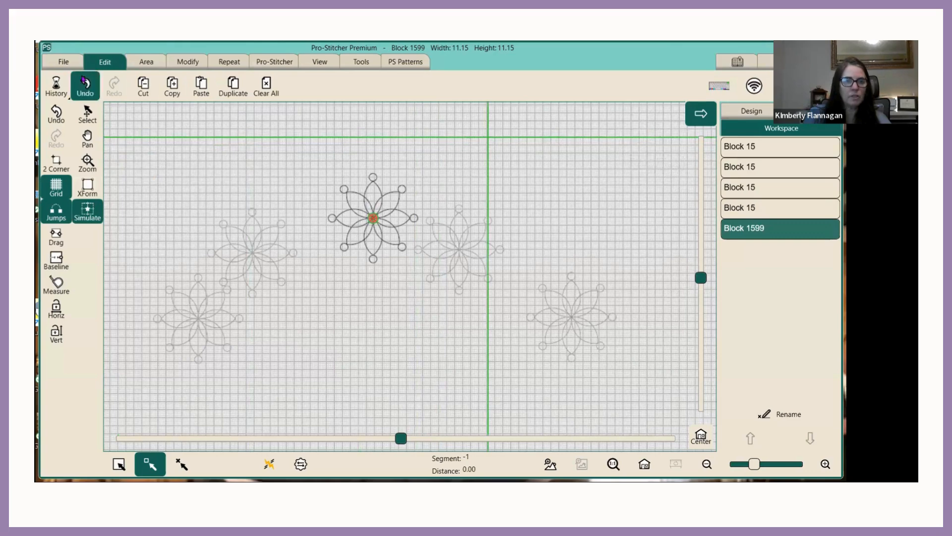
pyautogui.click(85, 86)
pyautogui.click(85, 85)
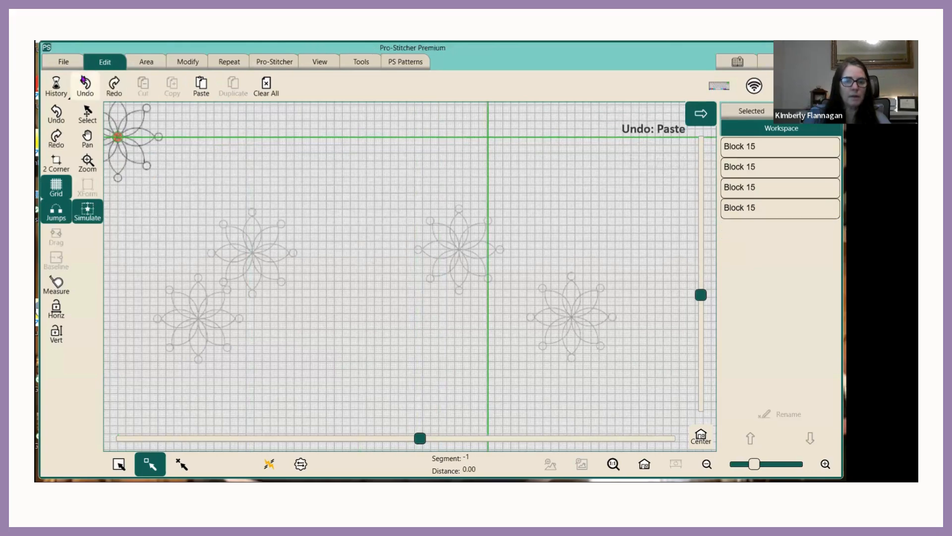
pyautogui.click(85, 85)
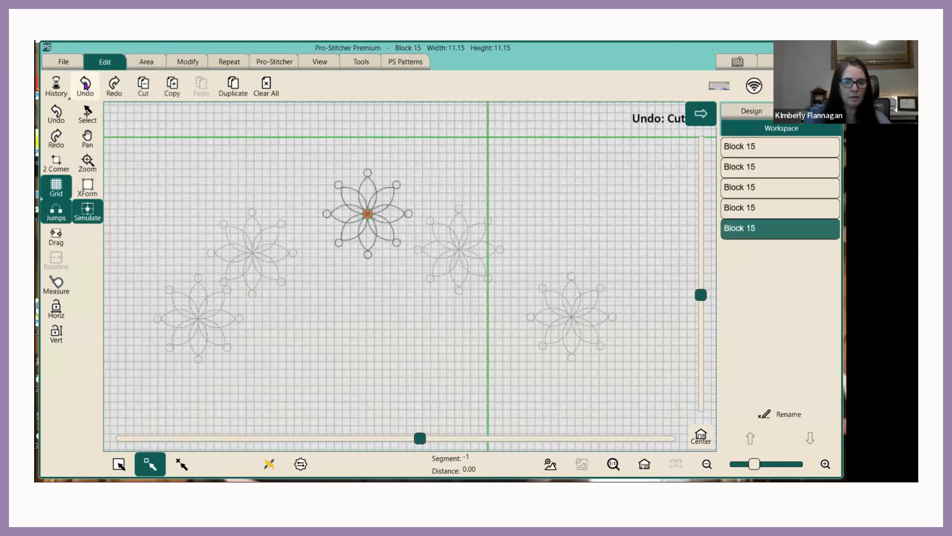
pyautogui.click(85, 85)
pyautogui.click(85, 85)
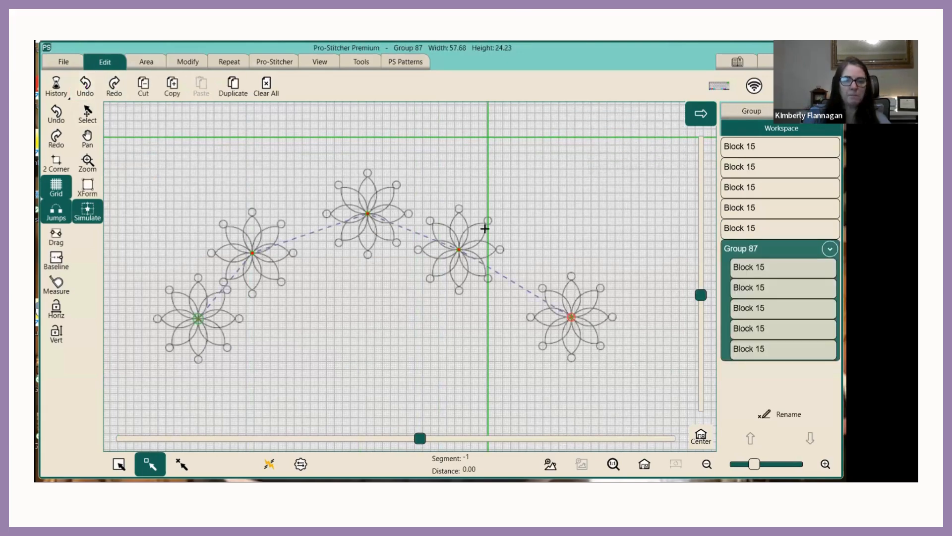
# Step: Deselect the group, cut the lower-left Block 15 flower and paste it at a simulated machine position below the other flowers
pyautogui.click(829, 249)
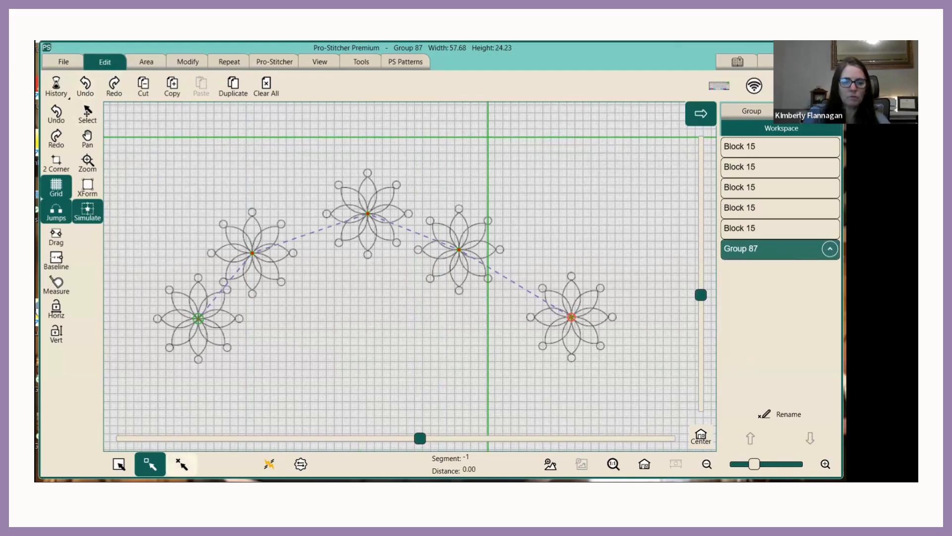
pyautogui.click(182, 464)
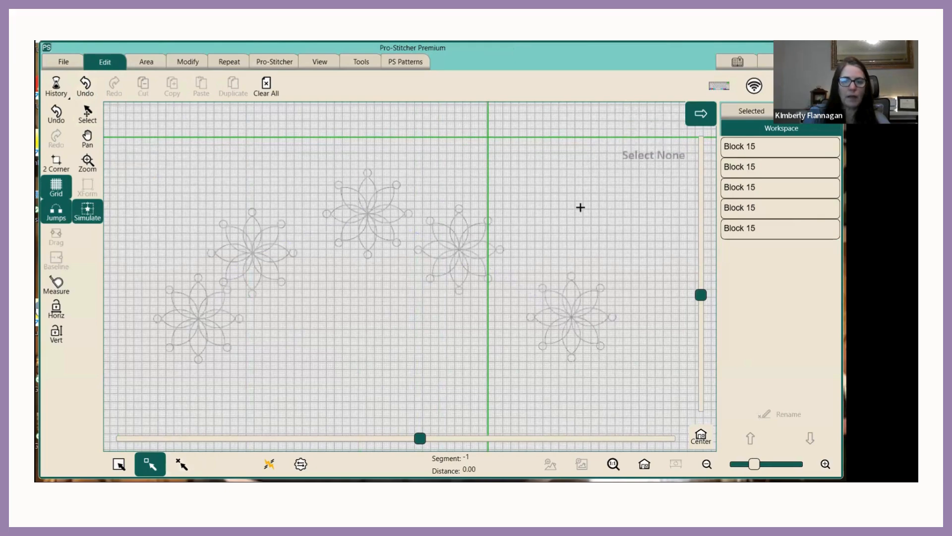
pyautogui.click(782, 193)
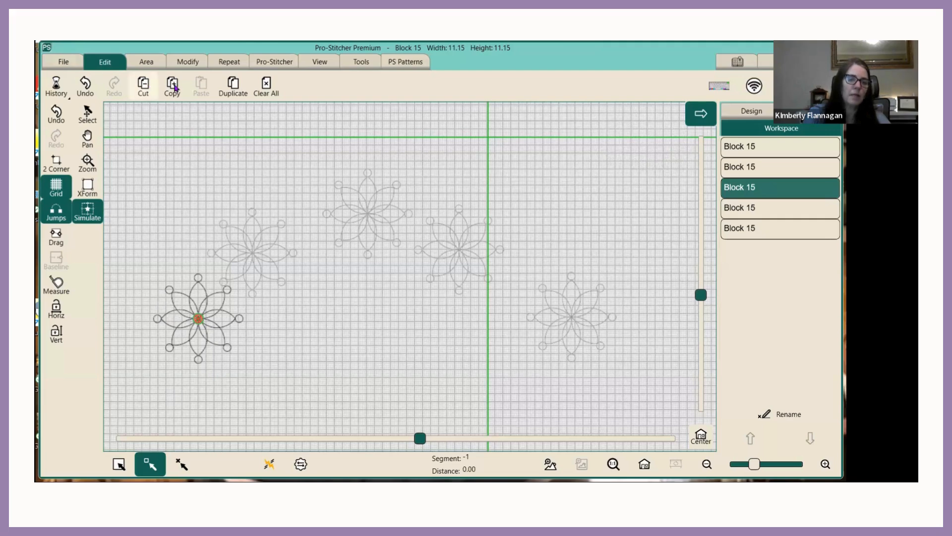
pyautogui.click(145, 88)
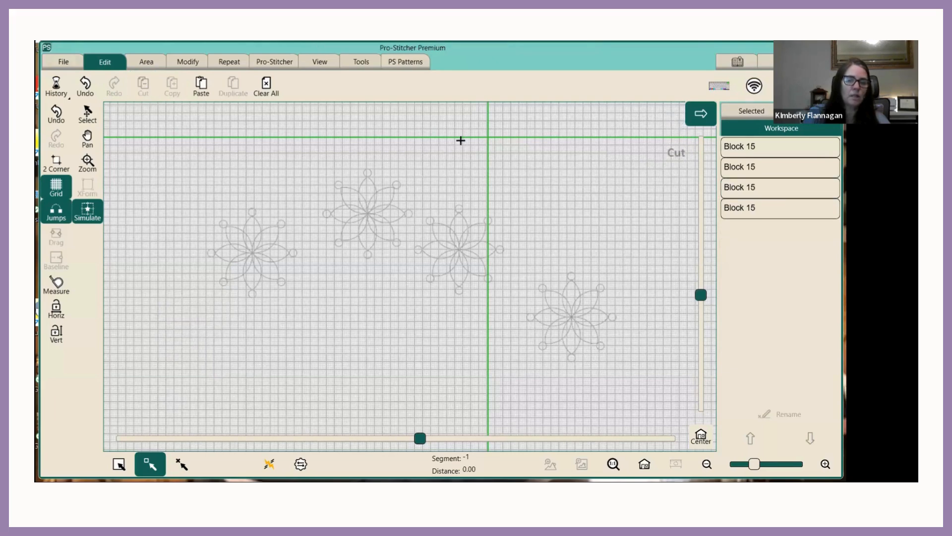
pyautogui.moveTo(489, 138); pyautogui.dragTo(403, 372)
pyautogui.click(201, 86)
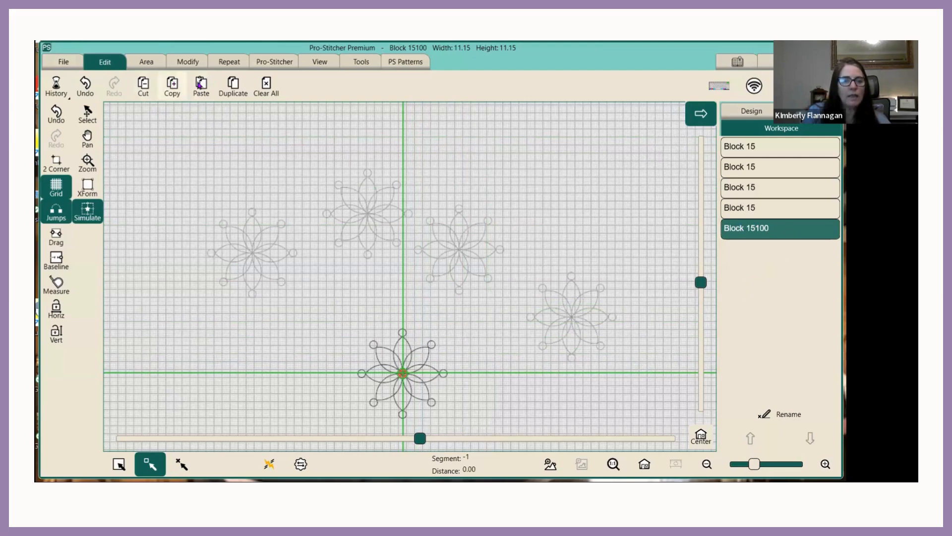
# Step: Copy the pasted flower and paste it at a simulated machine position below the leftmost flower
pyautogui.click(172, 85)
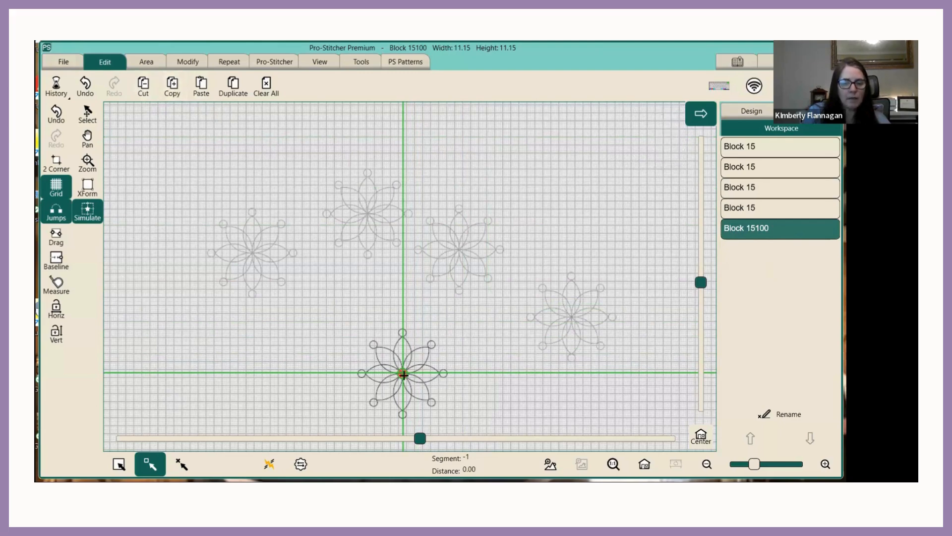
pyautogui.click(199, 362)
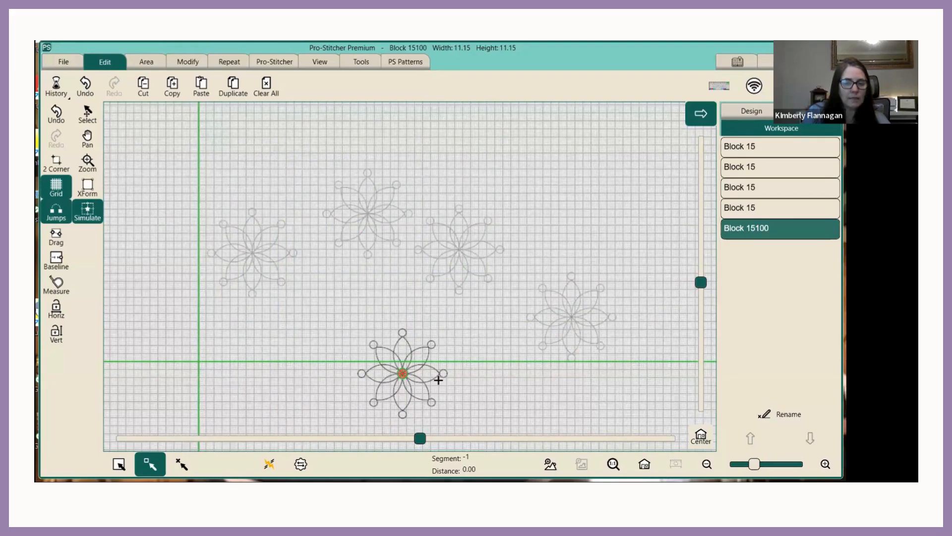
pyautogui.click(201, 85)
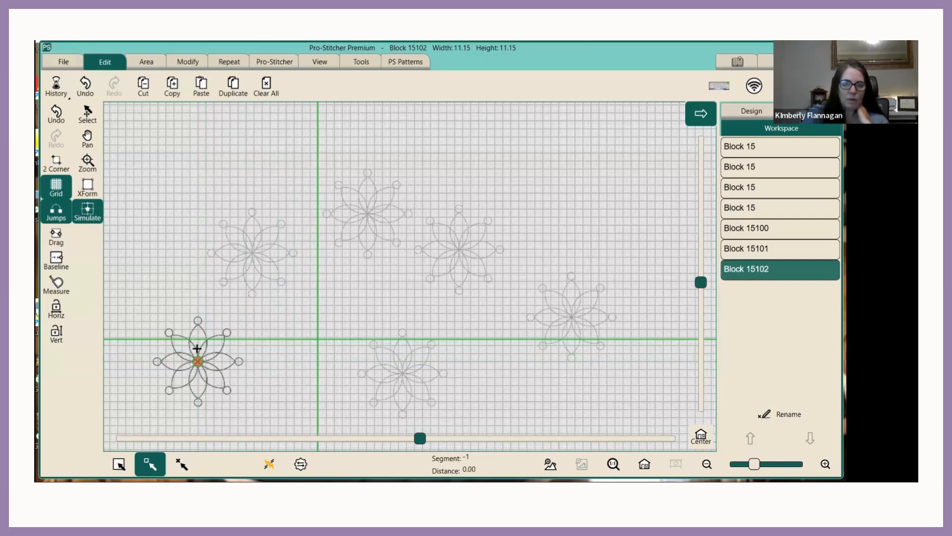
# Step: Nudge Block 15102 right in 0.50 increments until it sits beside the copy beneath it, and return to the Edit functions and Workspace list
pyautogui.click(177, 63)
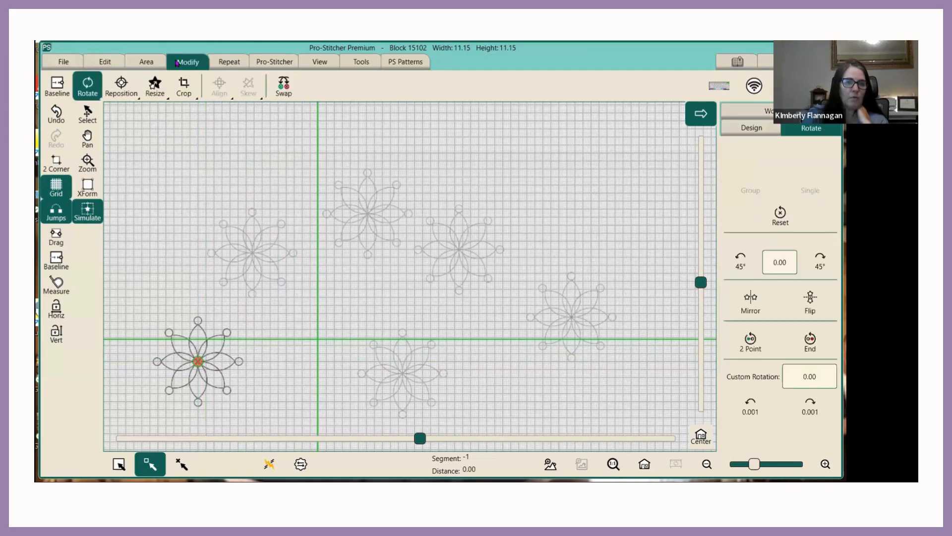
pyautogui.click(130, 83)
pyautogui.click(815, 392)
pyautogui.click(815, 392)
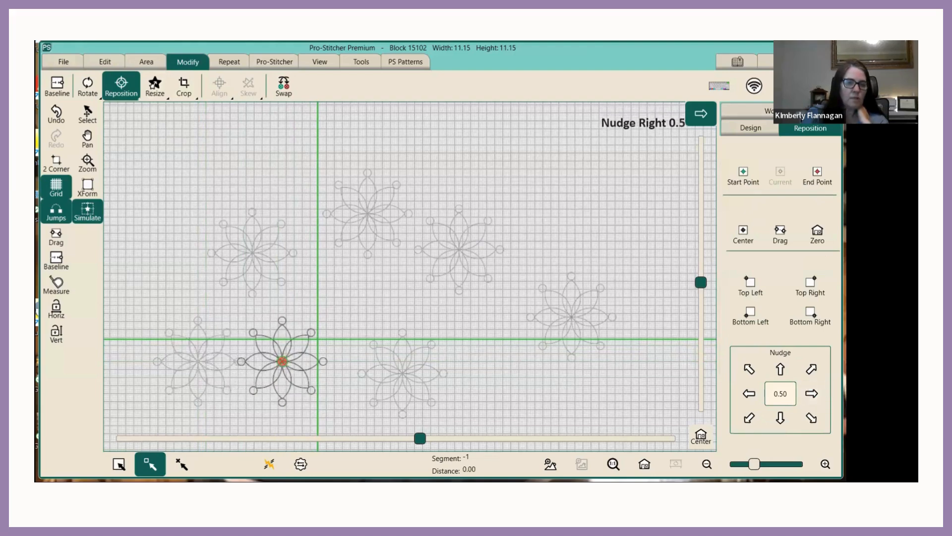
pyautogui.click(108, 62)
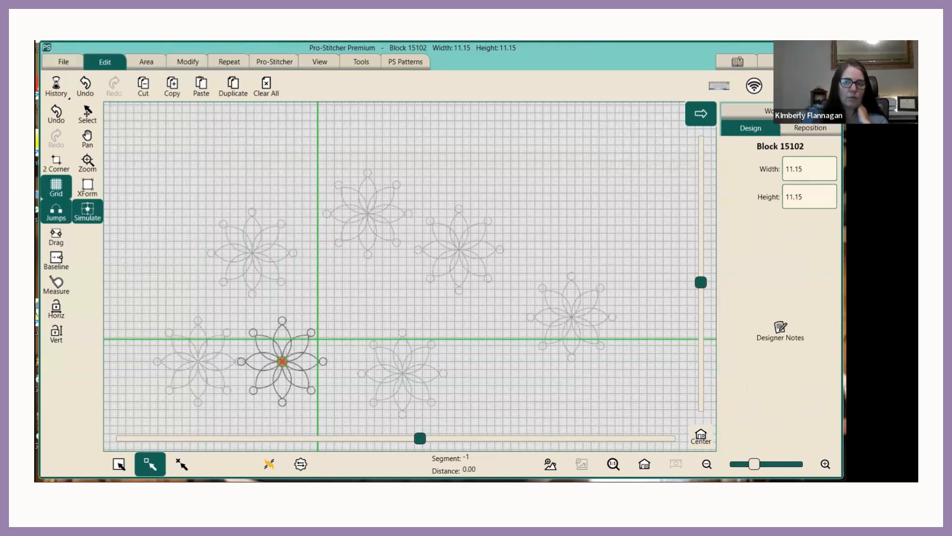
pyautogui.click(749, 111)
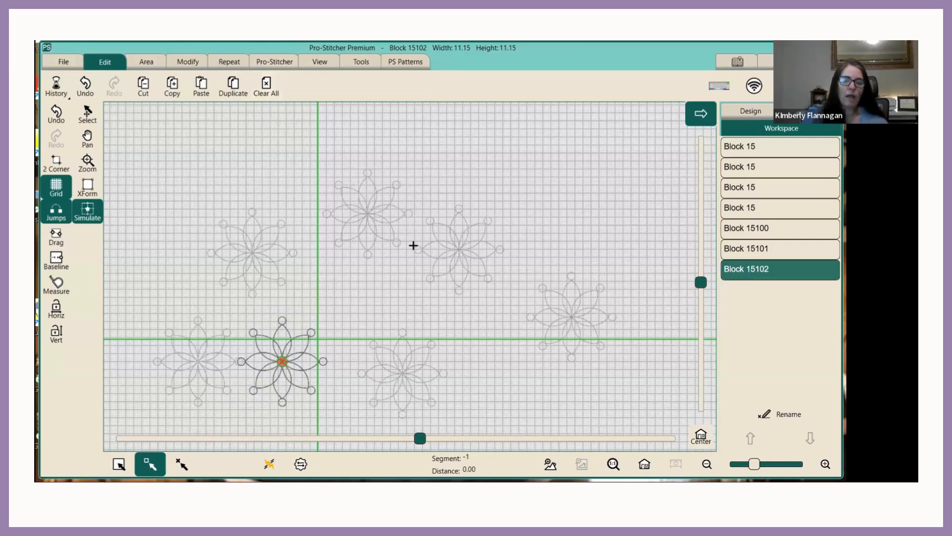
# Step: Deselect all designs and turn off multiple-selection mode
pyautogui.scroll(-1, 413, 245)
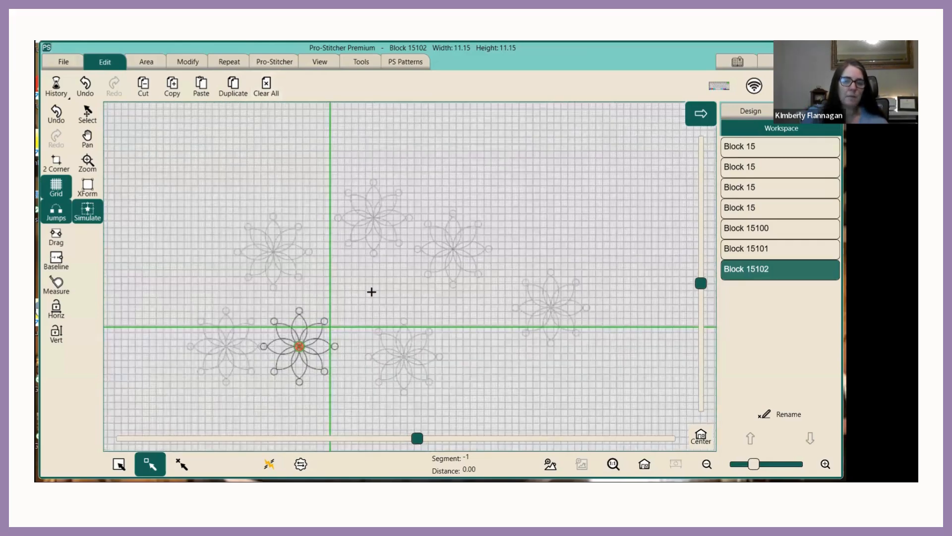
pyautogui.click(180, 463)
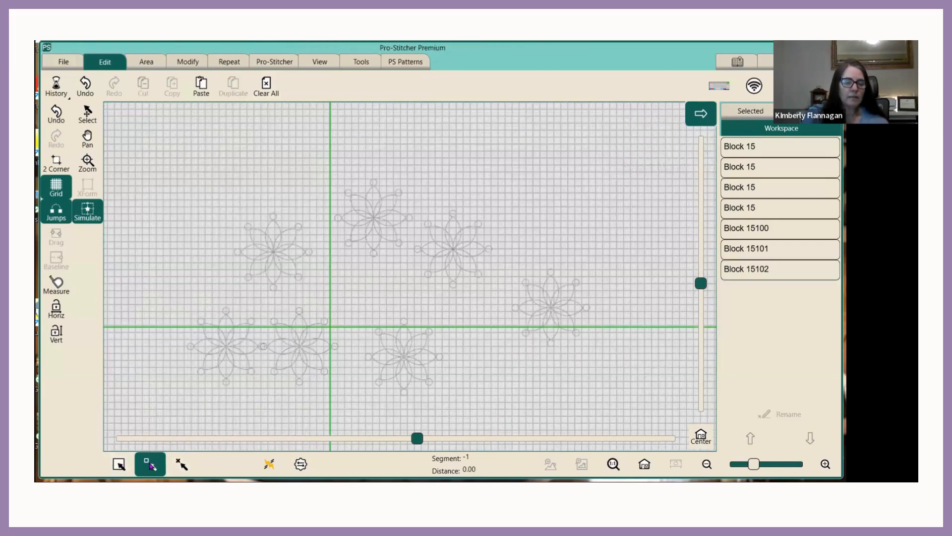
pyautogui.click(121, 465)
pyautogui.click(124, 464)
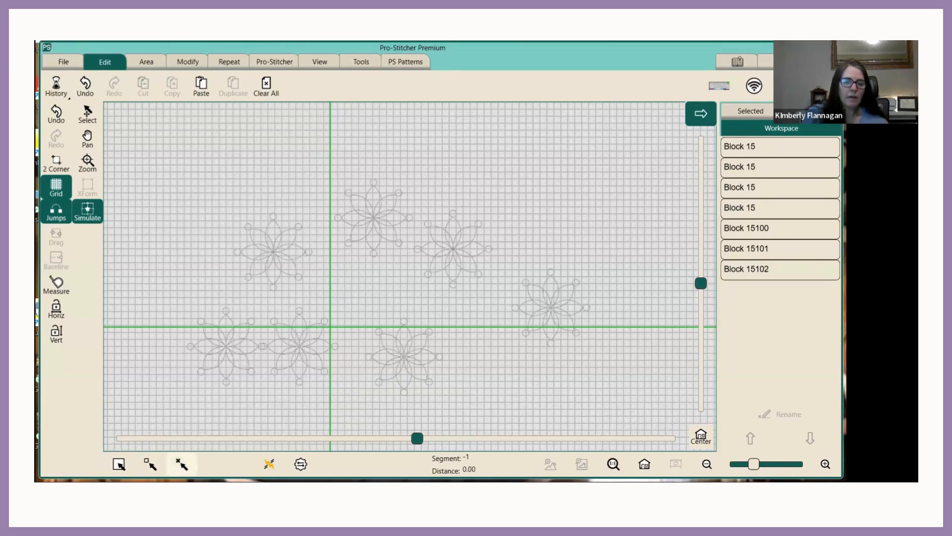
# Step: In multiple-selection mode, group Block 15102, Block 15101 and the four Block 15 flowers, leaving out the lower-centre Block 15100
pyautogui.click(150, 463)
pyautogui.click(259, 354)
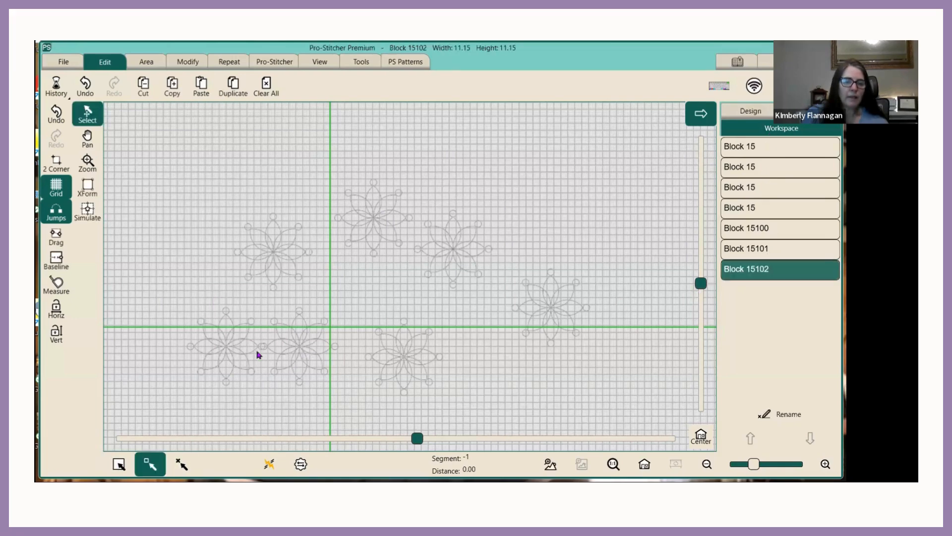
pyautogui.click(234, 336)
pyautogui.click(266, 267)
pyautogui.click(381, 214)
pyautogui.click(464, 231)
pyautogui.click(551, 308)
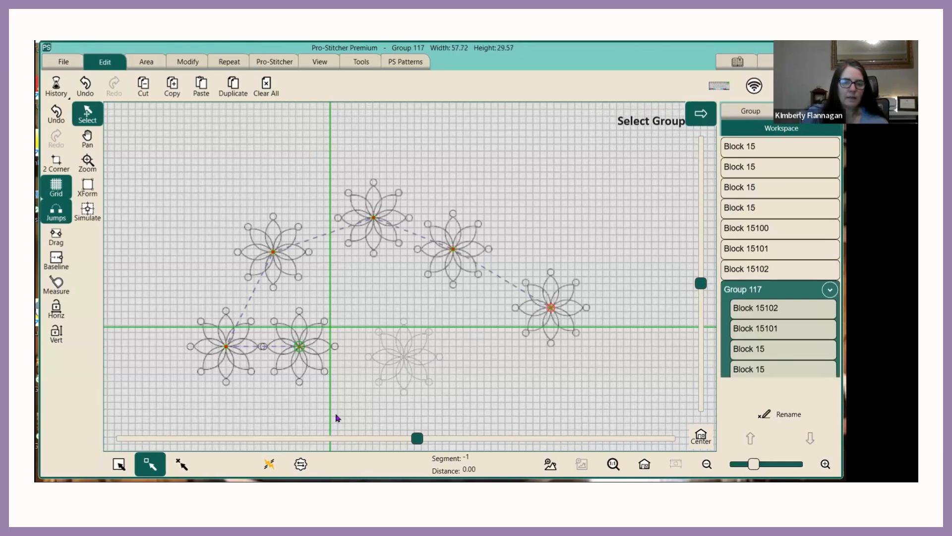
# Step: Add the lower-centre Block 15100 to the group, then copy all seven flowers and paste them at a simulated machine position above the rightmost flower
pyautogui.click(404, 356)
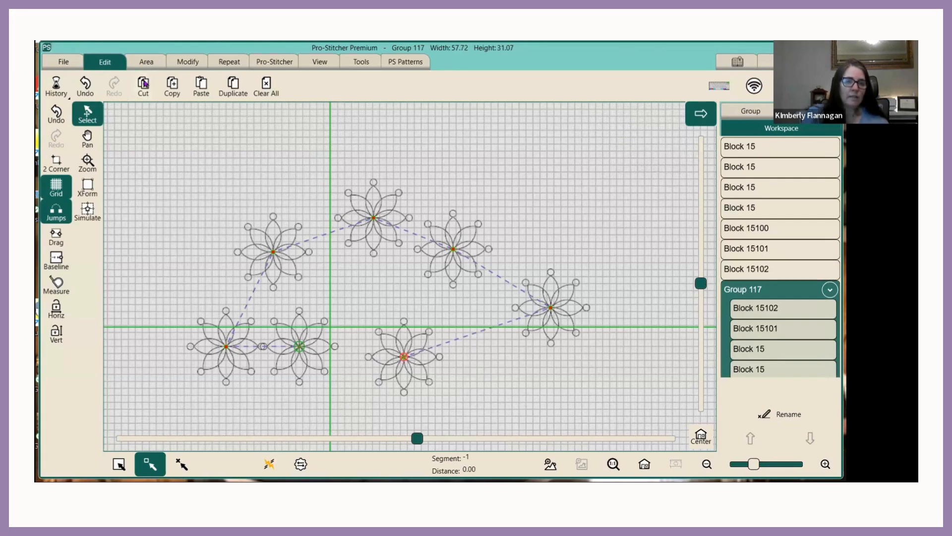
pyautogui.click(172, 88)
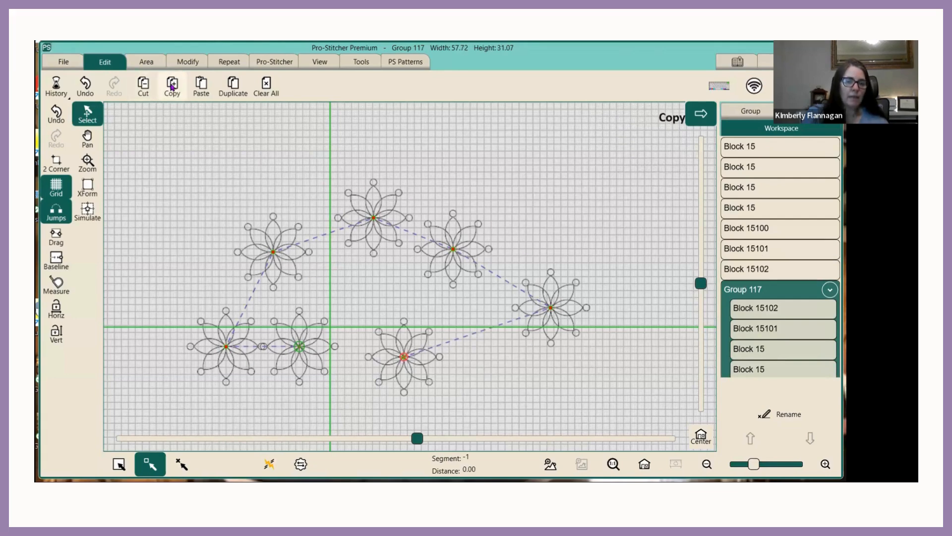
pyautogui.click(91, 214)
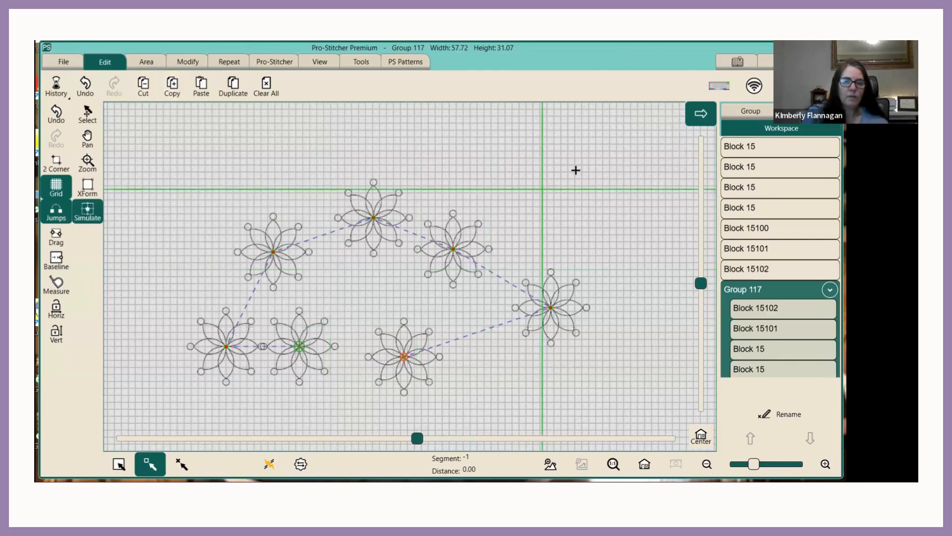
pyautogui.click(201, 87)
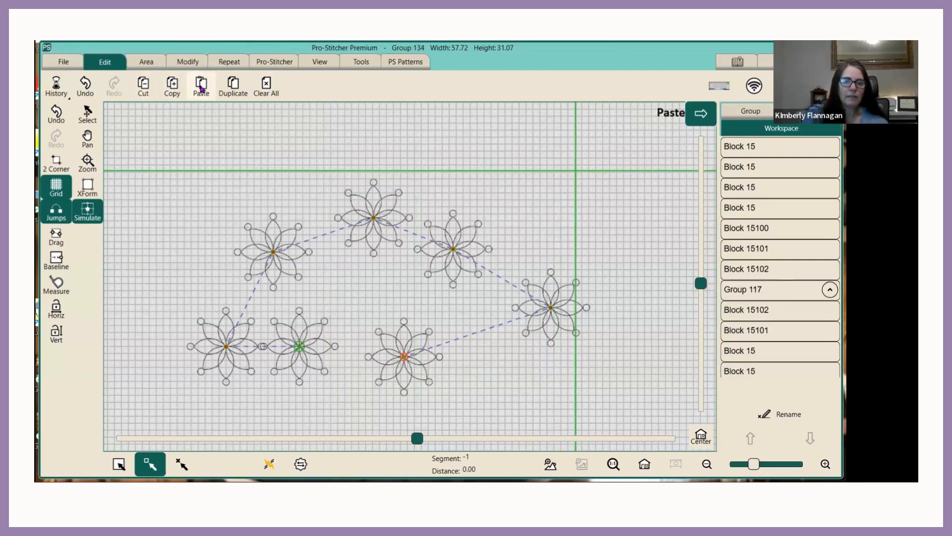
pyautogui.scroll(-3, 563, 246)
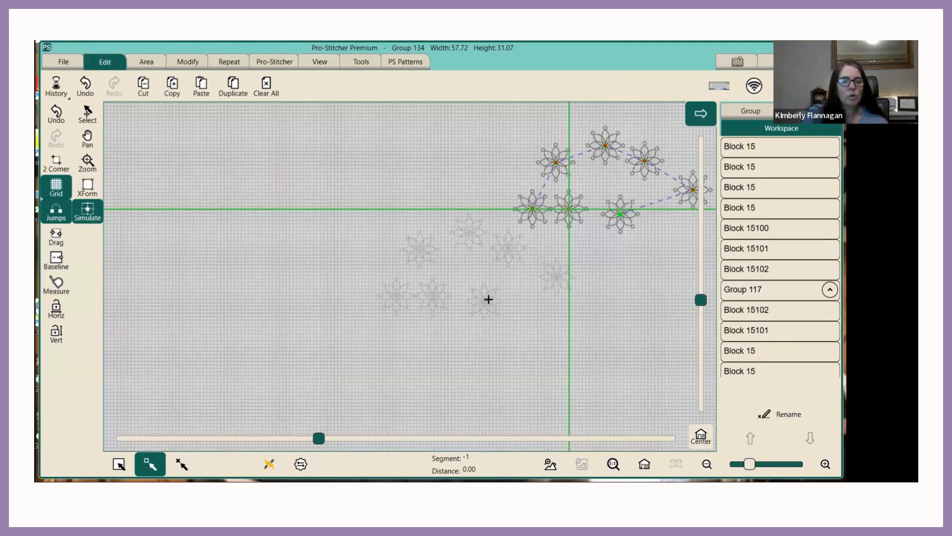
# Step: Undo the group's paste and copy, and keep undoing the group selections until only the seven separate flowers remain, with none selected
pyautogui.click(86, 83)
pyautogui.click(86, 84)
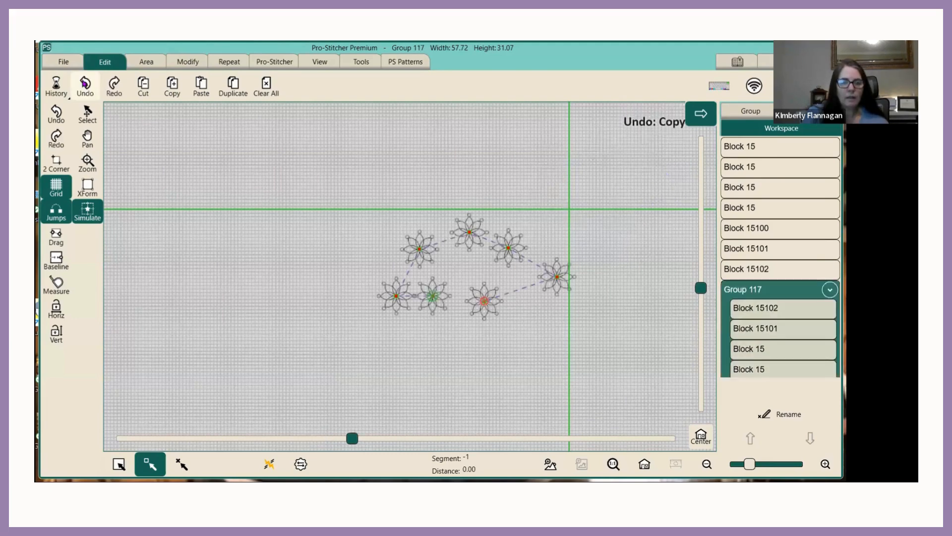
pyautogui.click(86, 83)
pyautogui.click(85, 83)
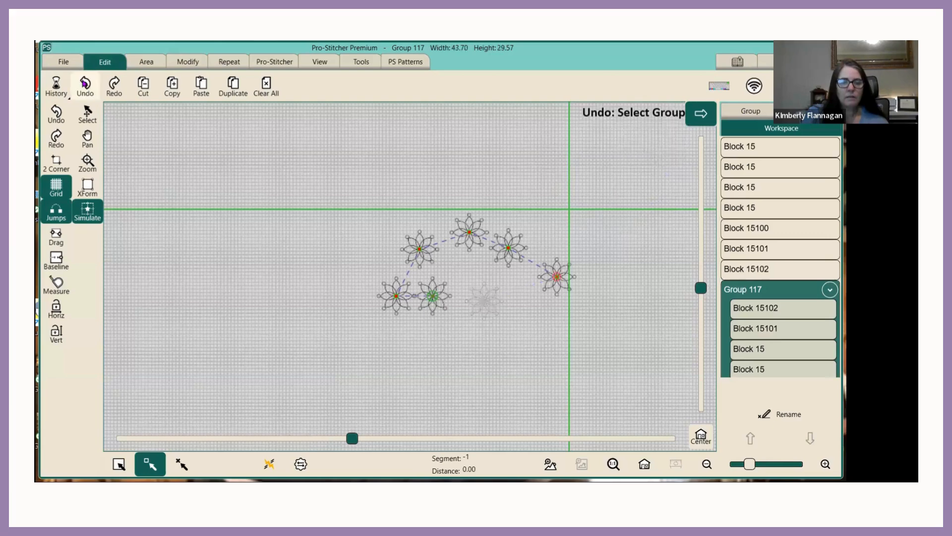
pyautogui.click(85, 83)
pyautogui.click(86, 83)
pyautogui.click(86, 83)
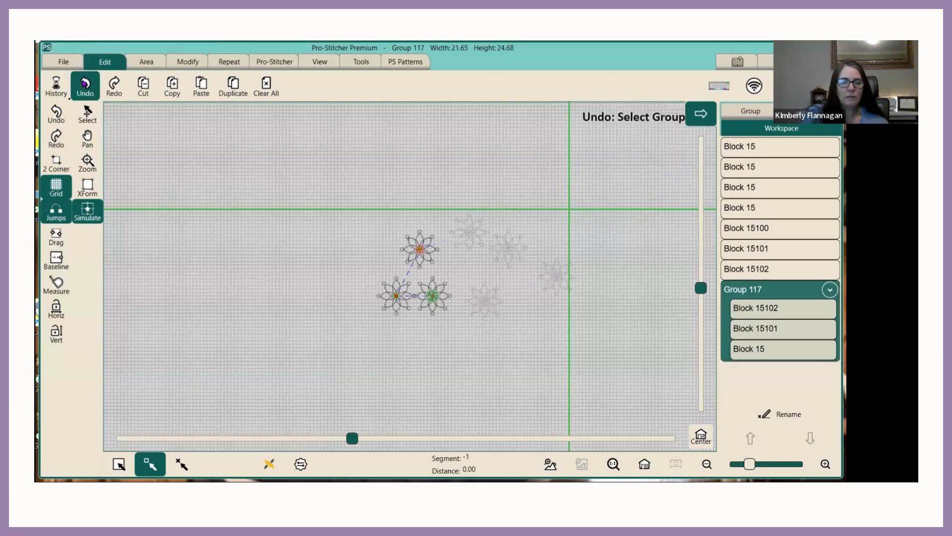
pyautogui.click(86, 83)
pyautogui.click(85, 83)
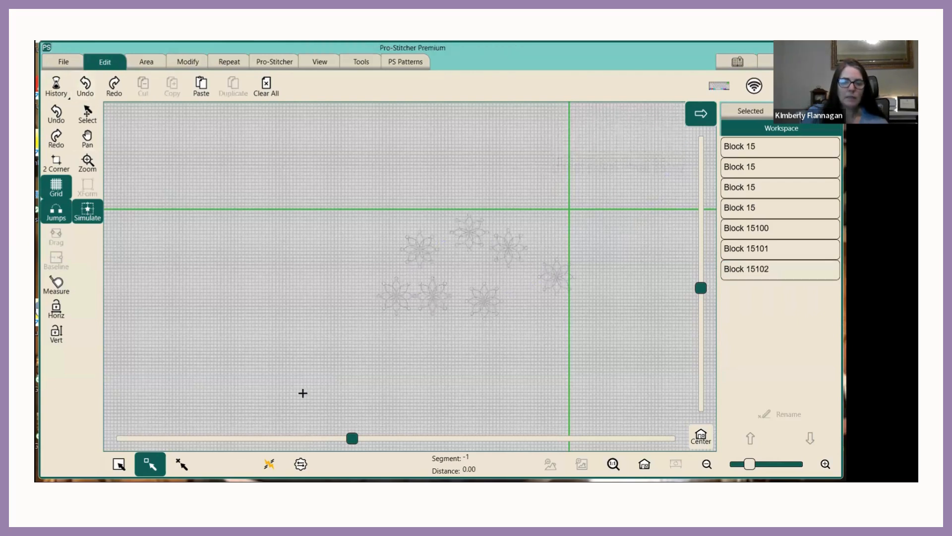
# Step: In multiple-selection mode, group Block 15100, Block 15101 and the topmost Block 15, then copy and paste the group at the current machine position
pyautogui.click(150, 464)
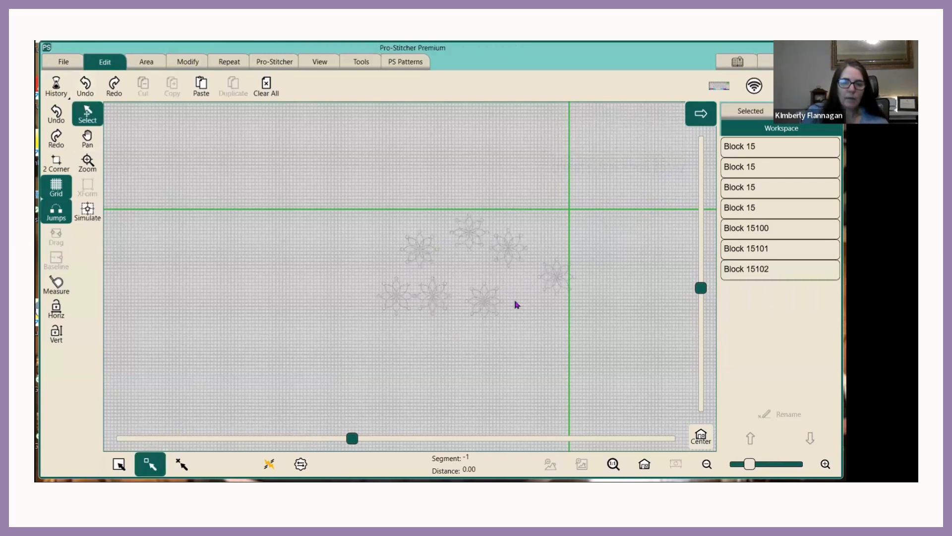
pyautogui.click(485, 310)
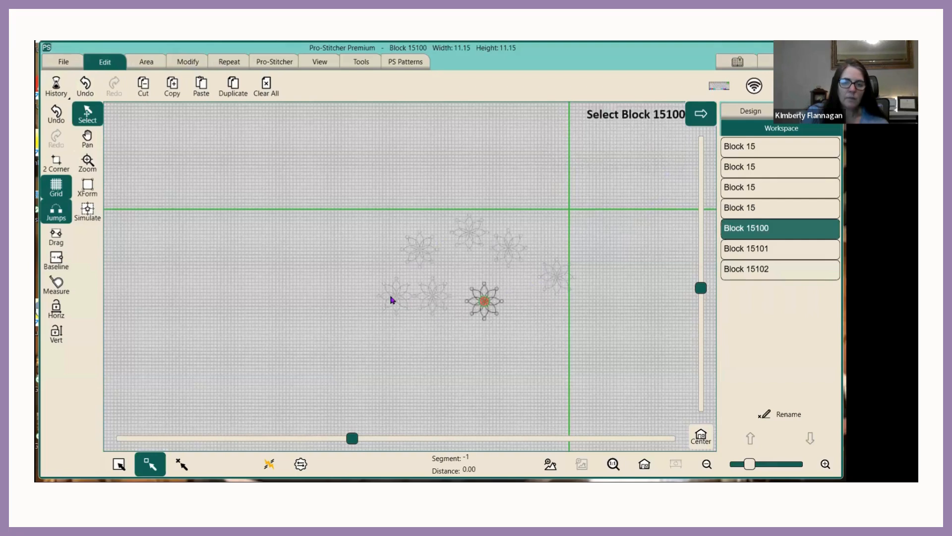
pyautogui.click(391, 298)
pyautogui.click(469, 230)
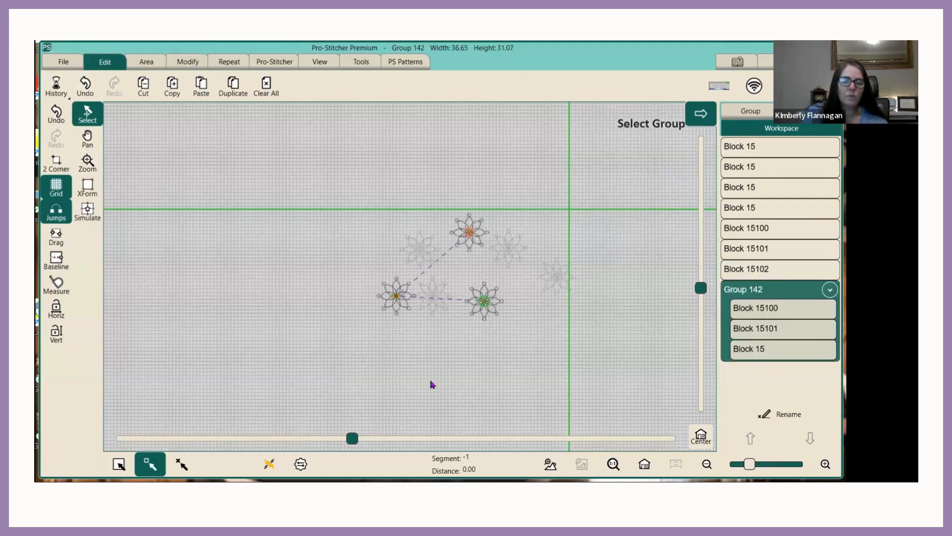
pyautogui.click(178, 89)
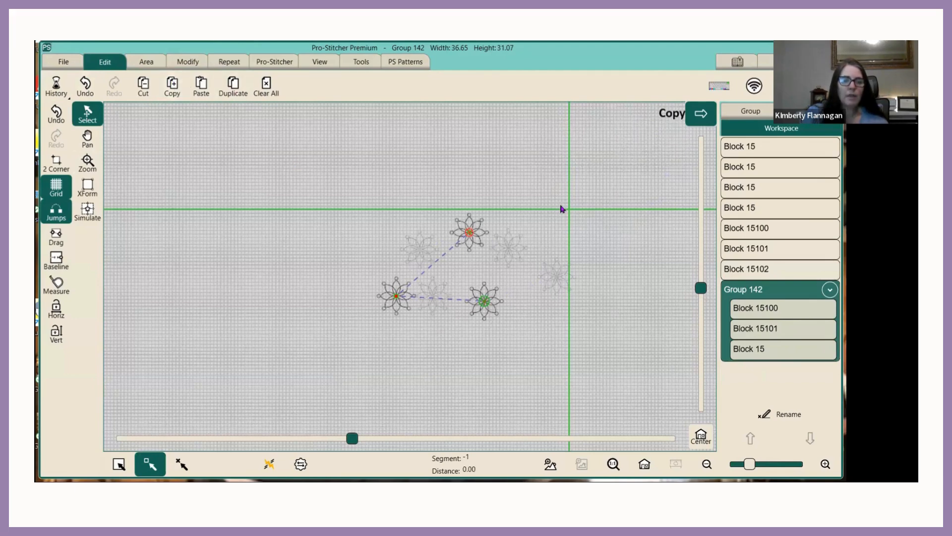
pyautogui.click(202, 87)
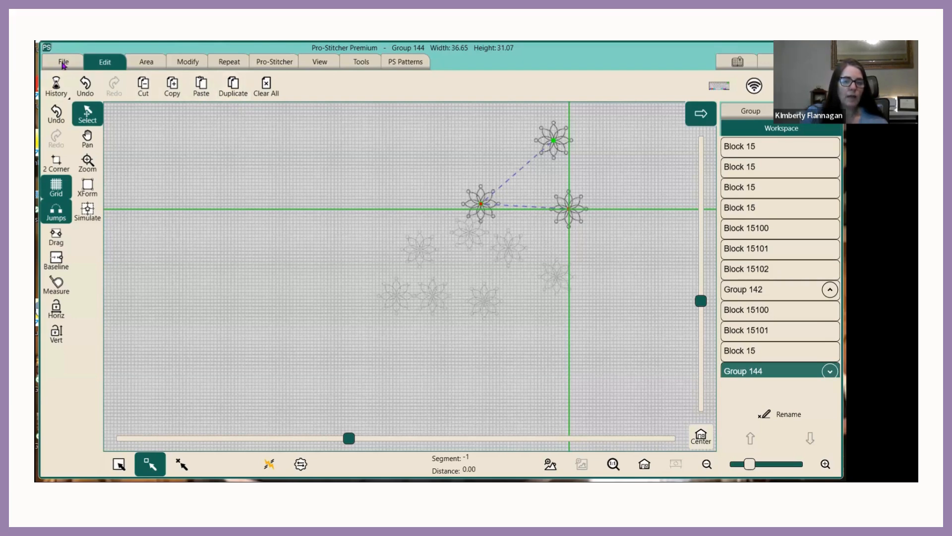
# Step: Clear all designs from the workspace
pyautogui.click(266, 88)
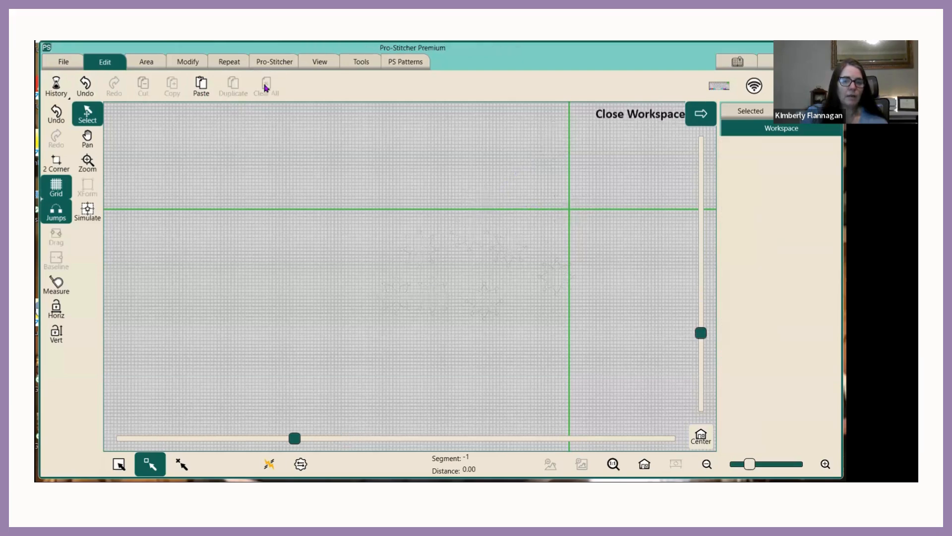
pyautogui.scroll(-3, 313, 259)
pyautogui.scroll(4, 313, 259)
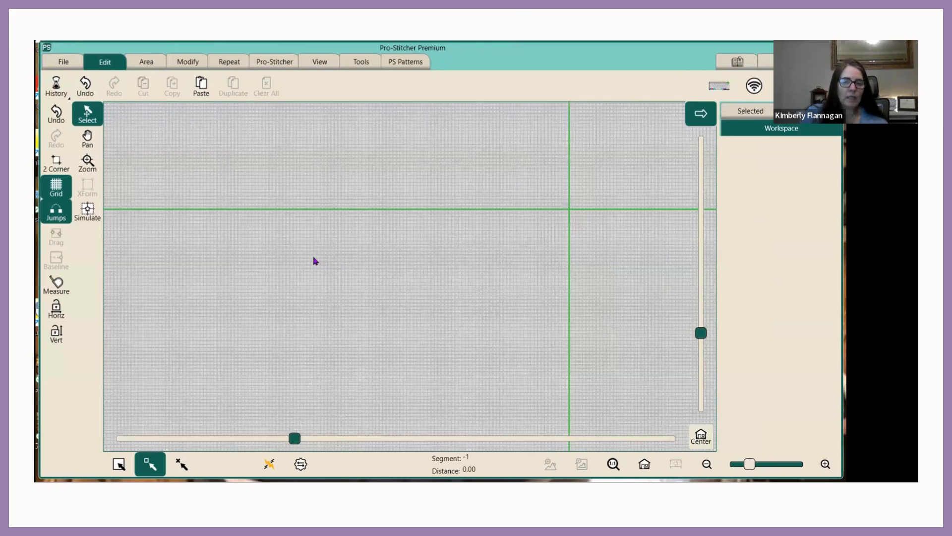
# Step: Simulate a machine position toward the left side of the empty workspace
pyautogui.click(88, 211)
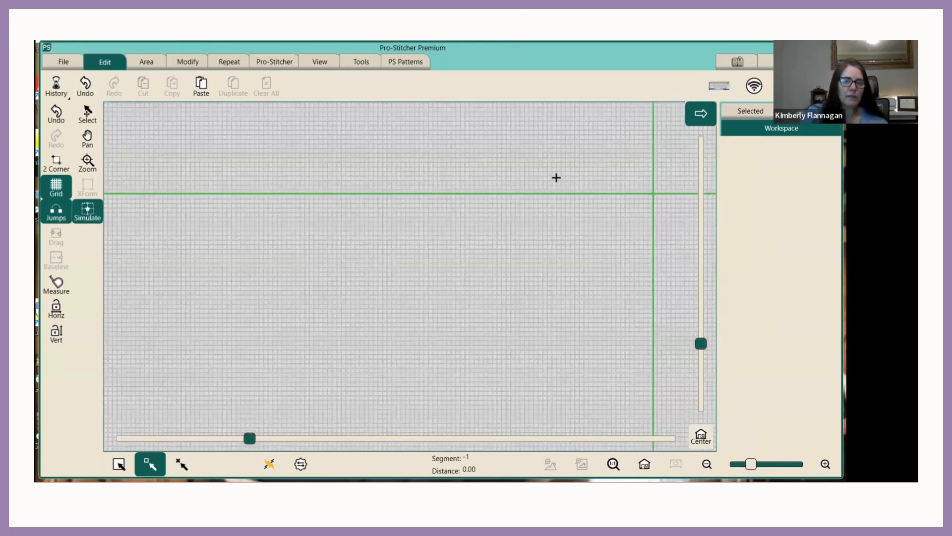
pyautogui.click(252, 228)
pyautogui.click(216, 222)
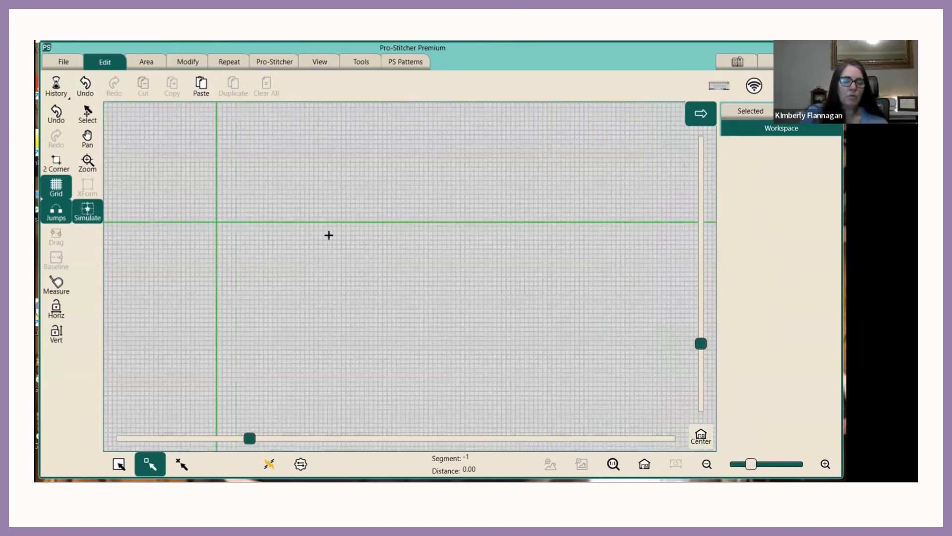